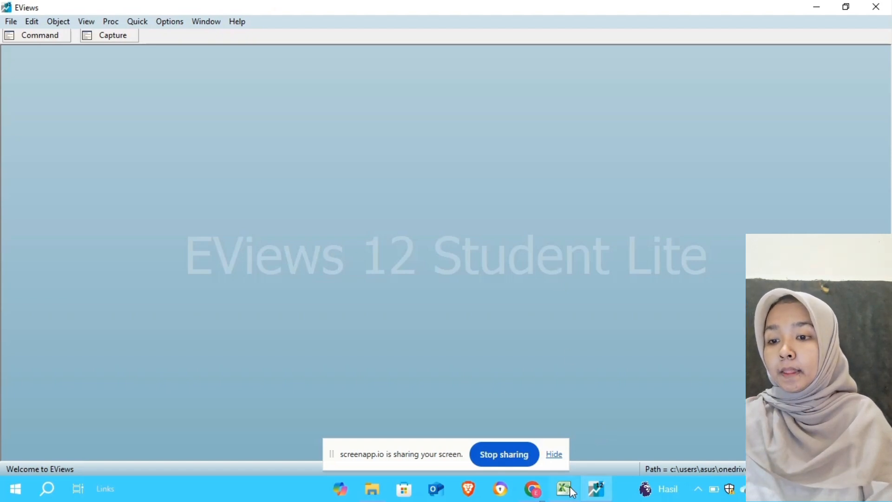
Step: Switch to the DATA TIME SERIES workbook in Excel and review the quarterly PDRB, import and export data for 2016–2024
mouse_move(571, 491)
click(561, 433)
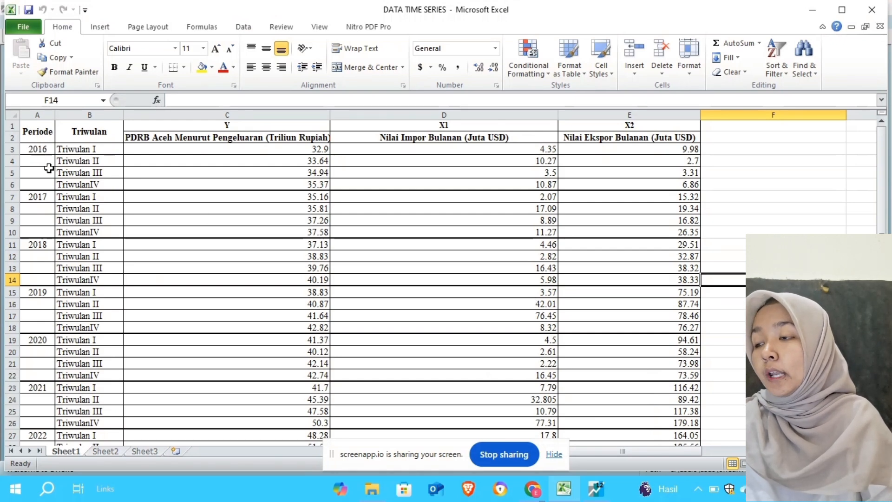
scroll(131, 259, down, 5)
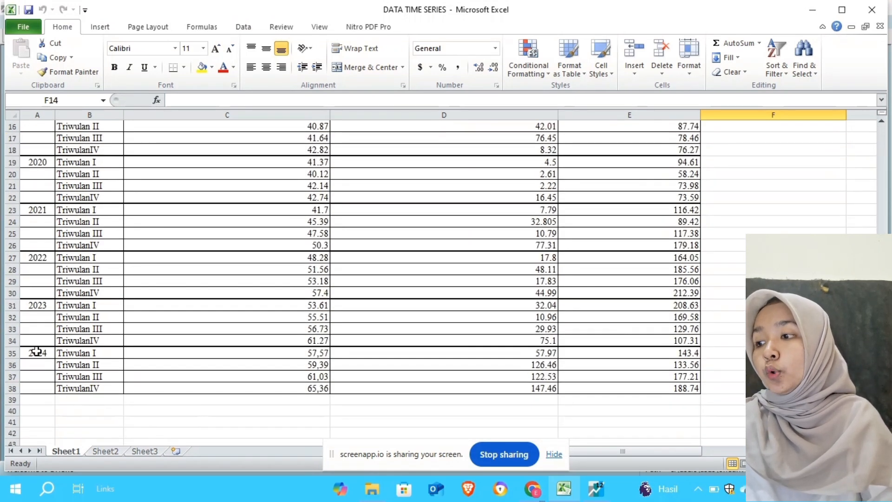
scroll(282, 289, up, 5)
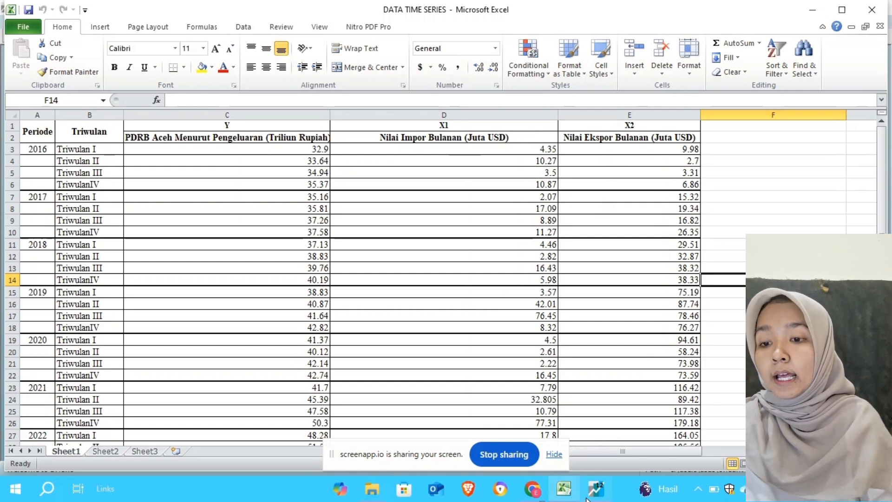
Step: Switch to EViews and create a dated workfile with quarterly frequency, starting in 2016 and ending in 2024
mouse_move(587, 497)
click(573, 426)
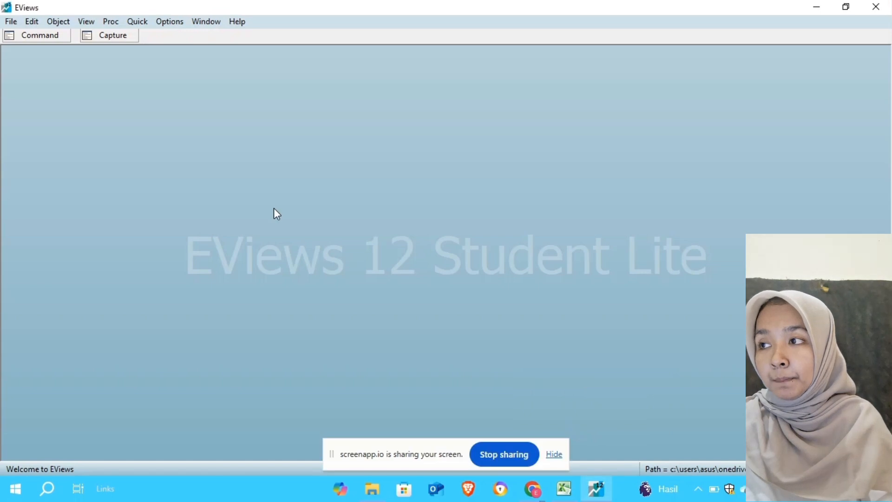
click(11, 23)
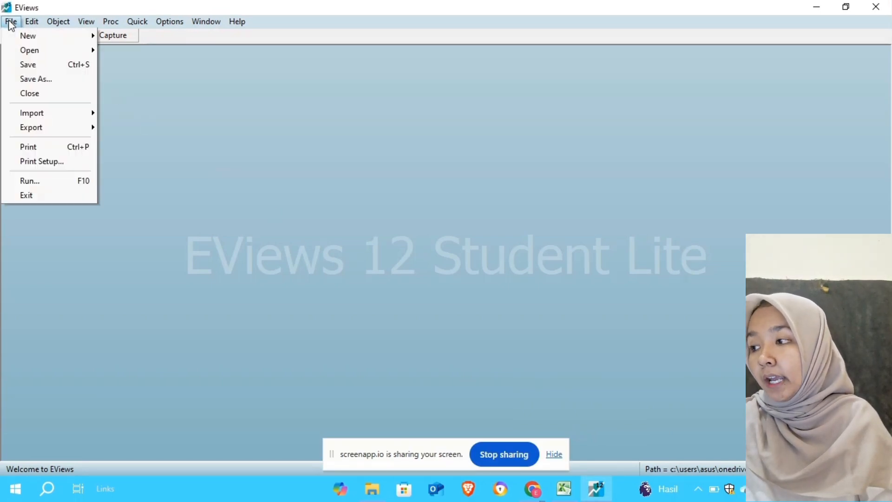
mouse_move(21, 37)
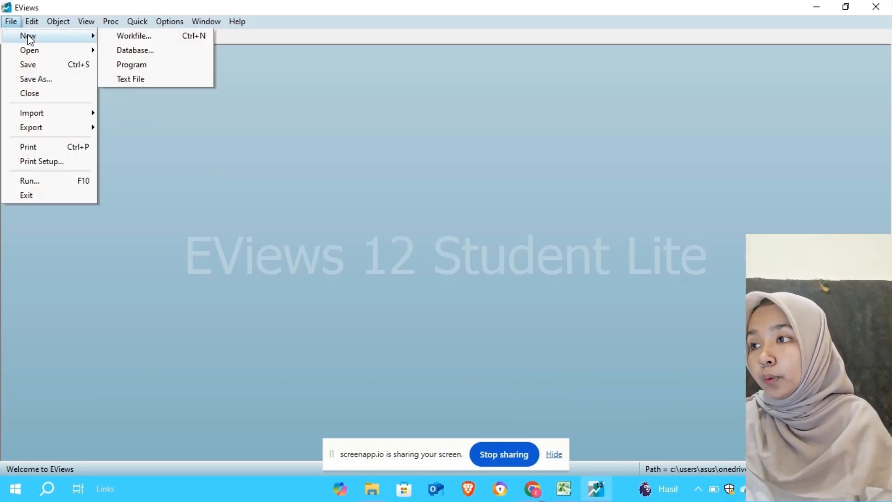
click(119, 37)
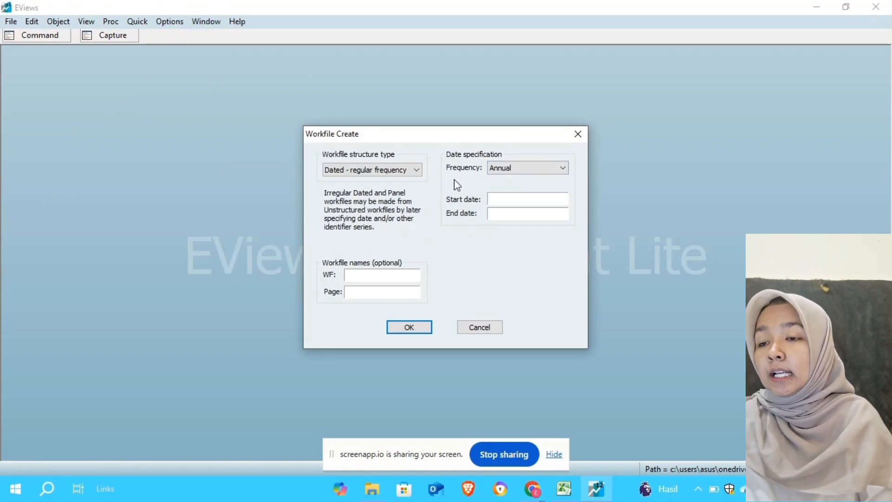
click(562, 168)
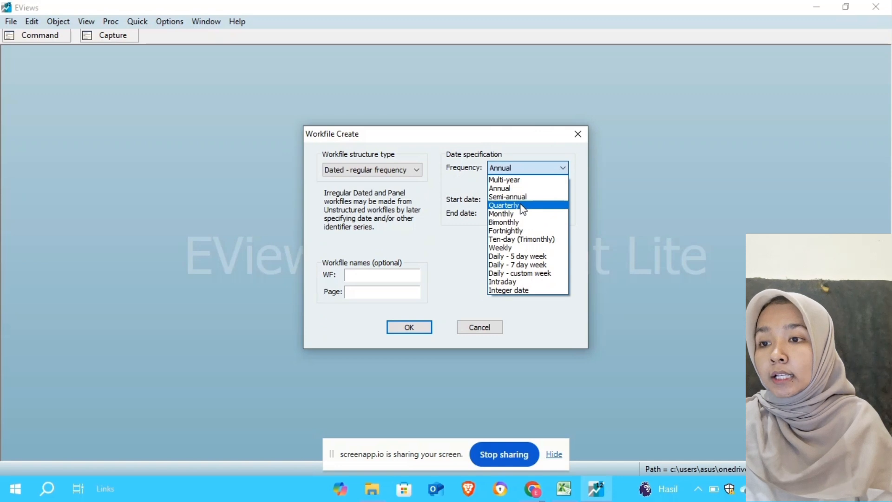
click(523, 206)
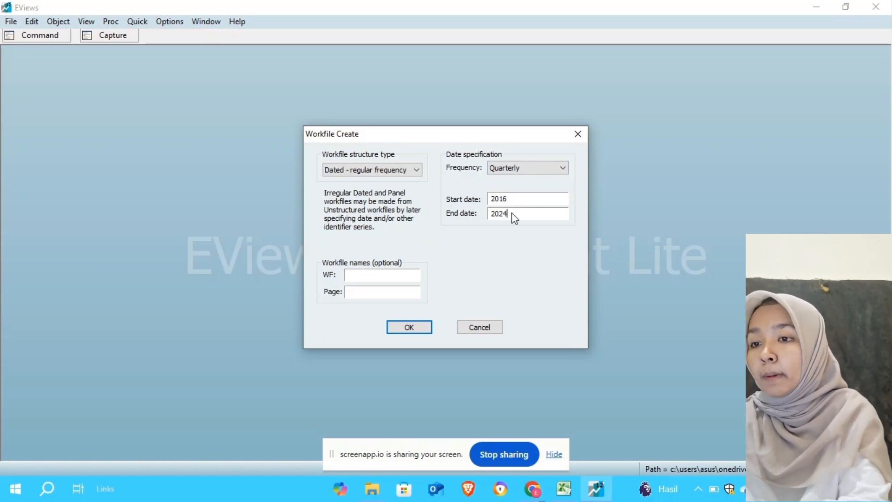
click(409, 327)
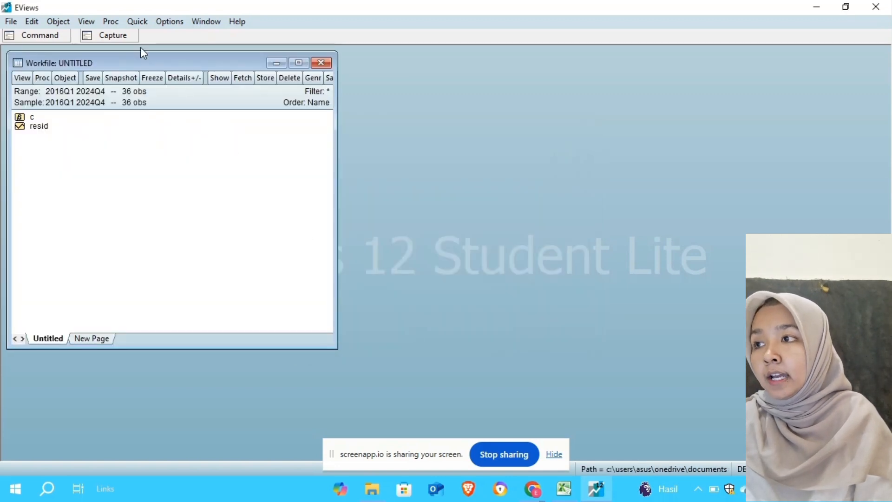
Step: Create an empty group for entering series and place its window beside the workfile
click(137, 22)
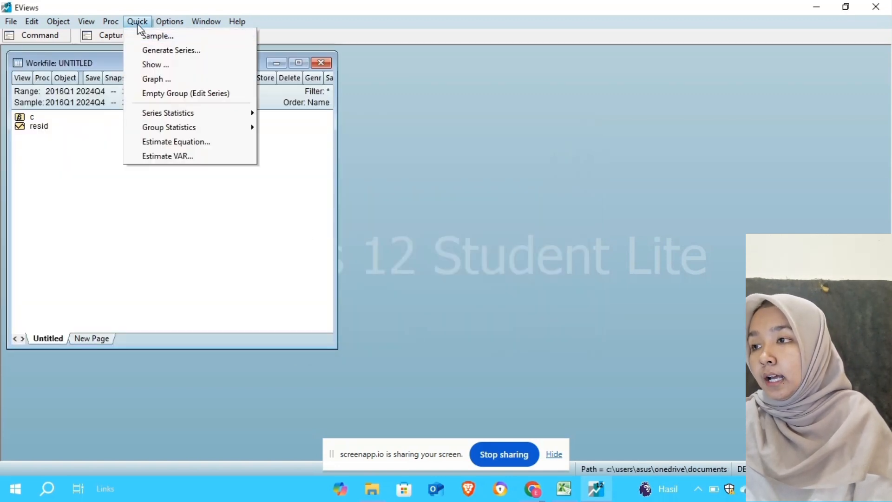
click(171, 95)
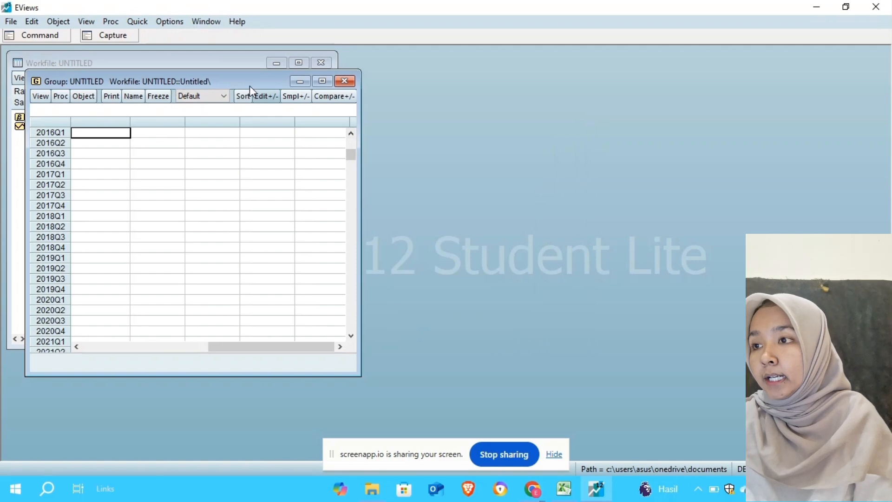
drag(263, 80, 568, 92)
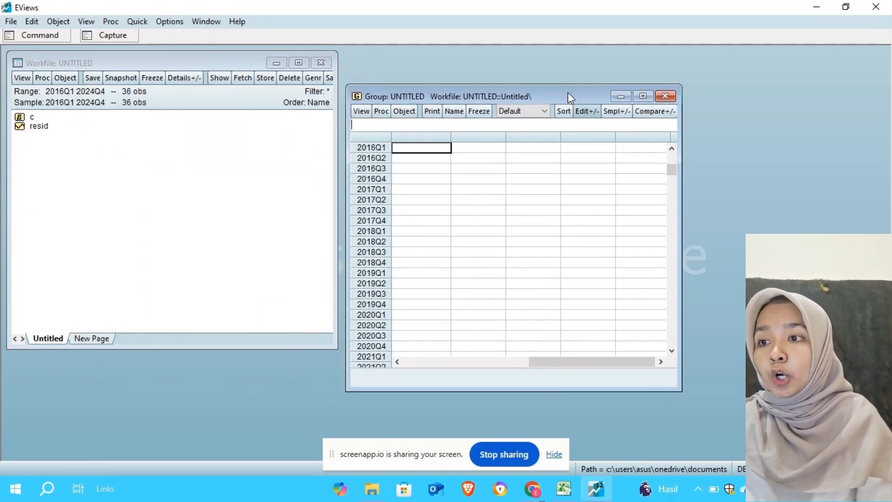
Step: Copy the Y, X1 and X2 values in C3:E38 from the Excel sheet and paste them into the empty EViews group
click(563, 488)
drag(256, 154, 584, 423)
right_click(494, 305)
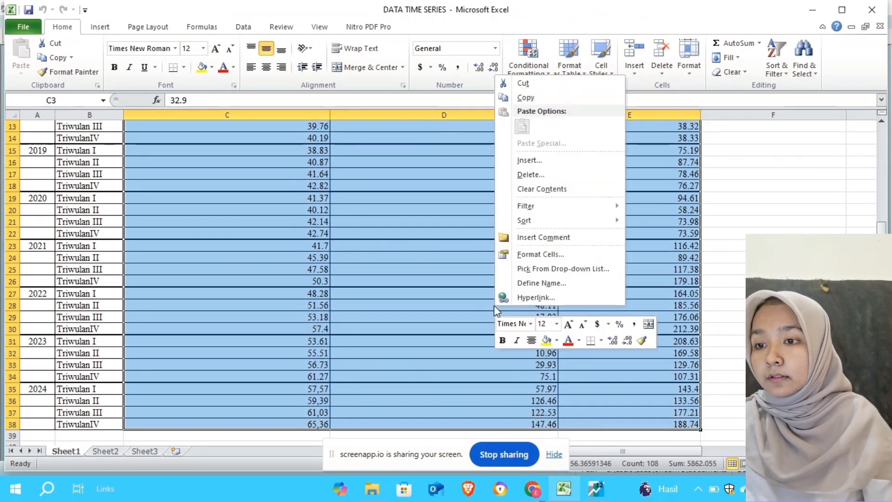
click(540, 98)
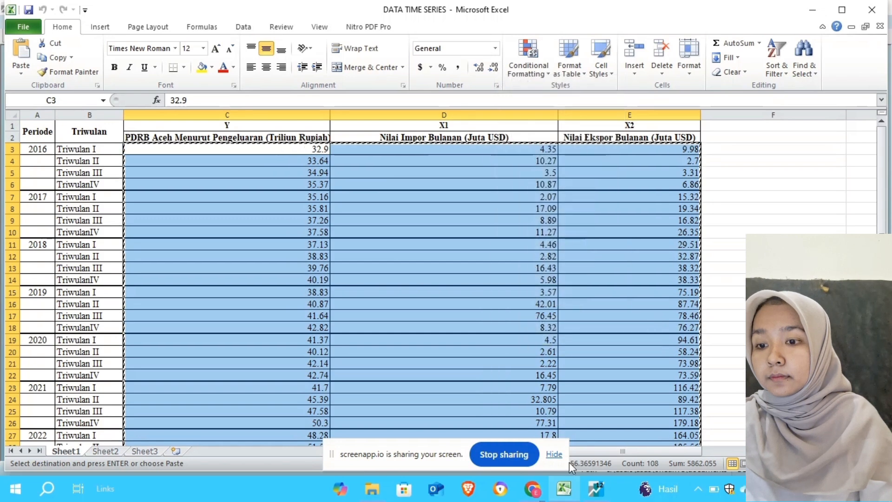
mouse_move(596, 490)
click(578, 430)
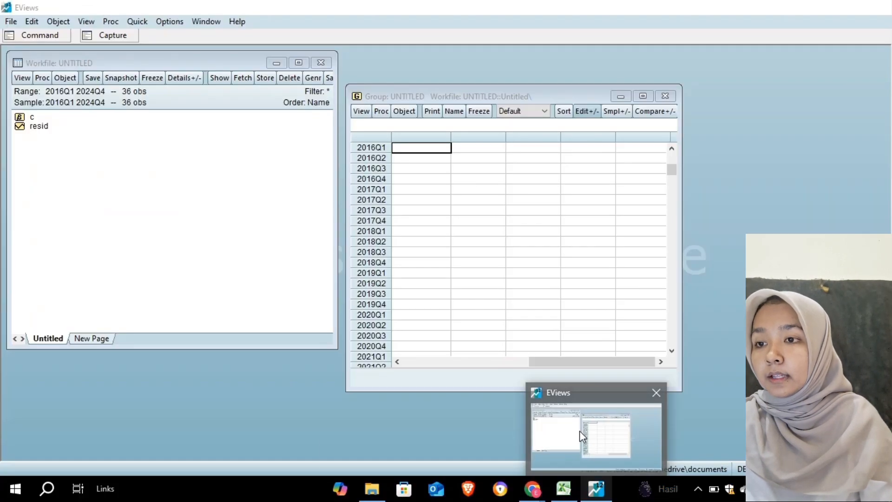
key(ctrl+v)
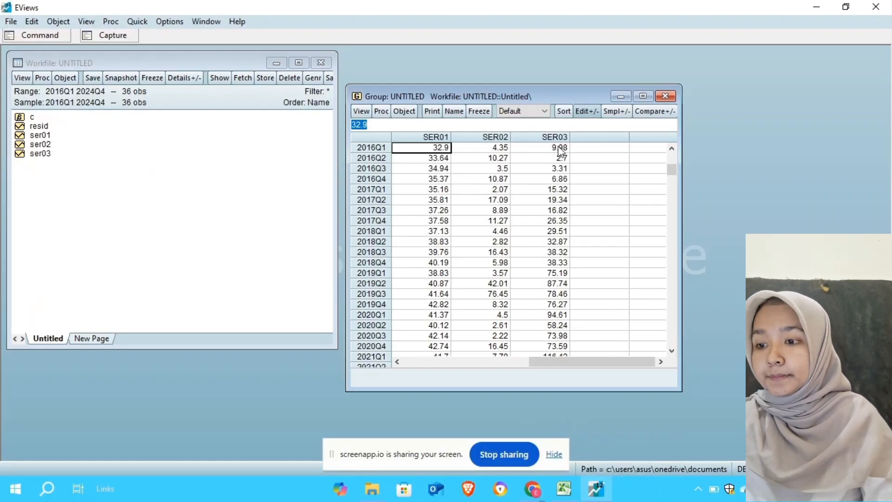
Step: Rename the first series, SER01, as PDRB in the group and accept the rename
click(672, 148)
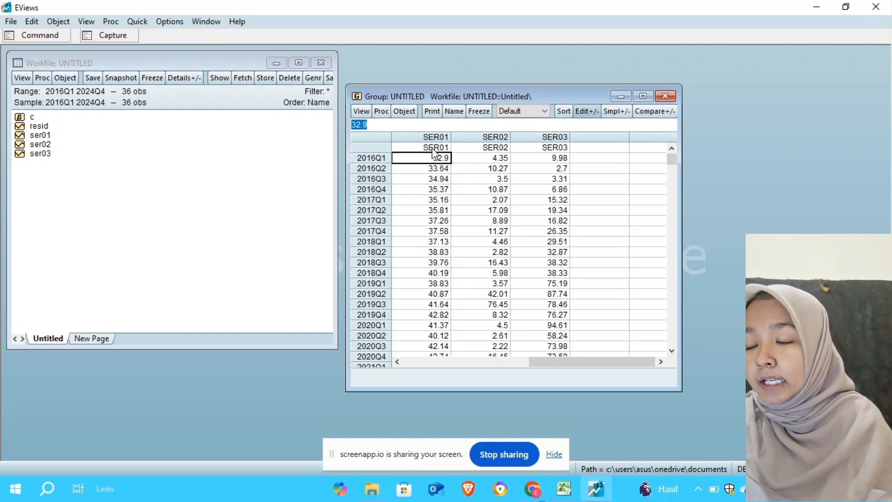
click(434, 148)
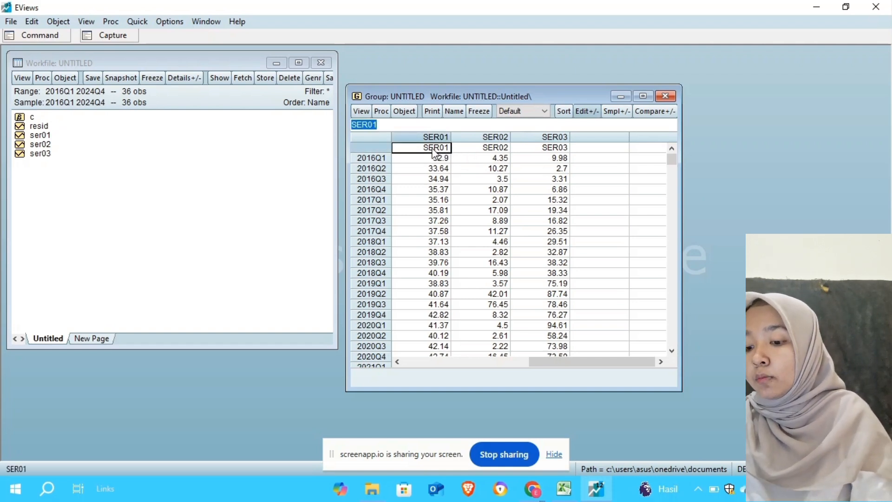
text(PDRB)
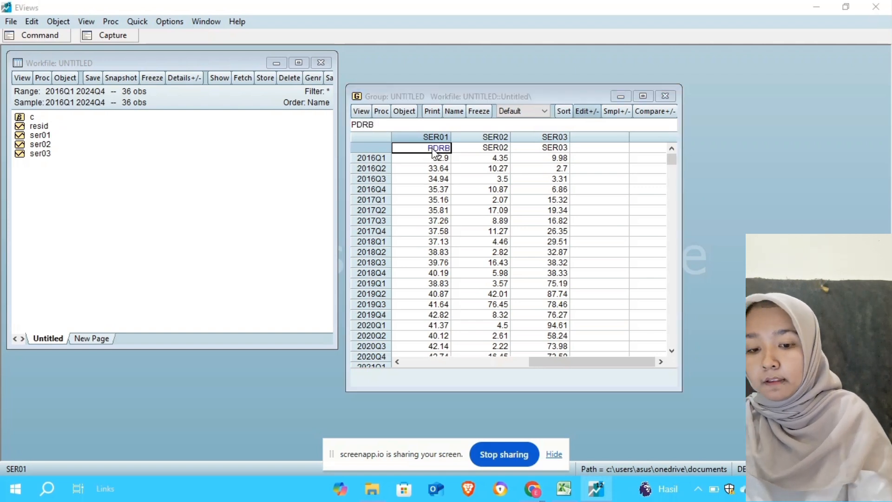
key(Return)
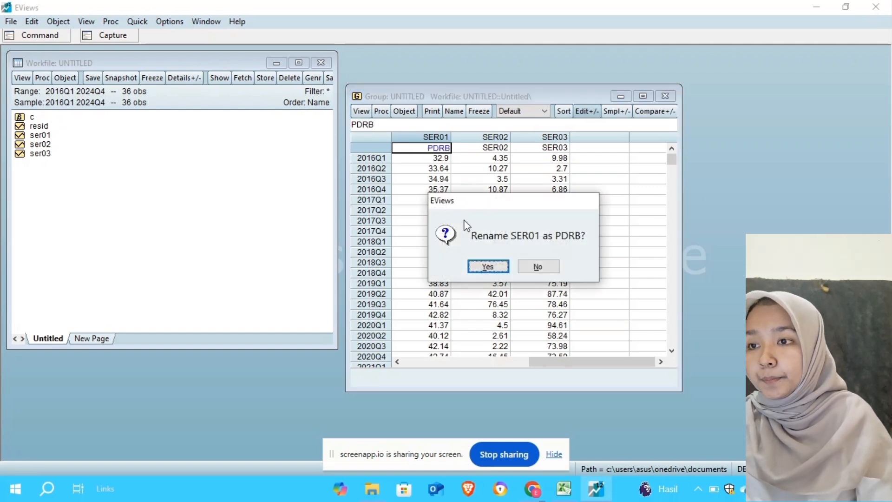
click(493, 266)
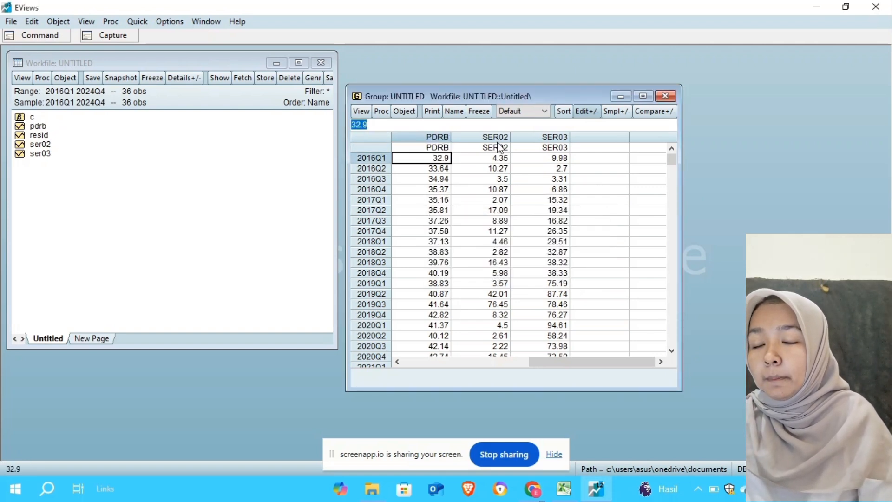
Step: Rename the second series, SER02, as IMPOR and accept the rename
click(500, 149)
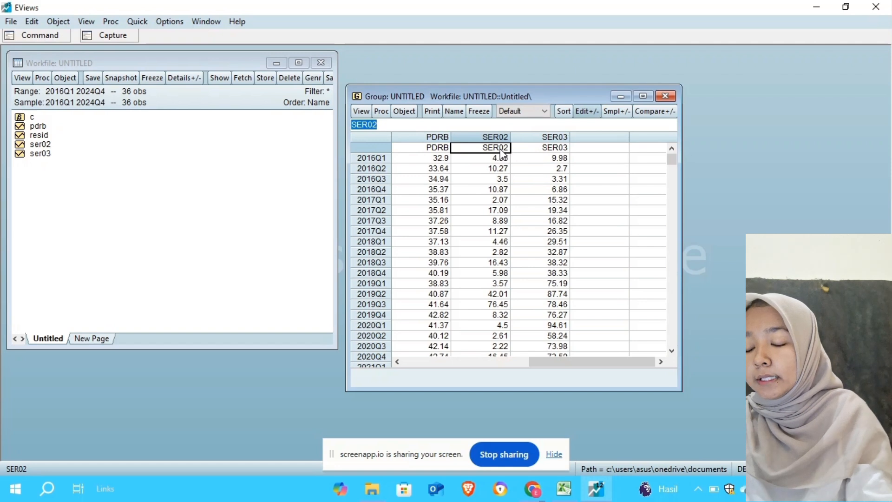
text(IMPOR)
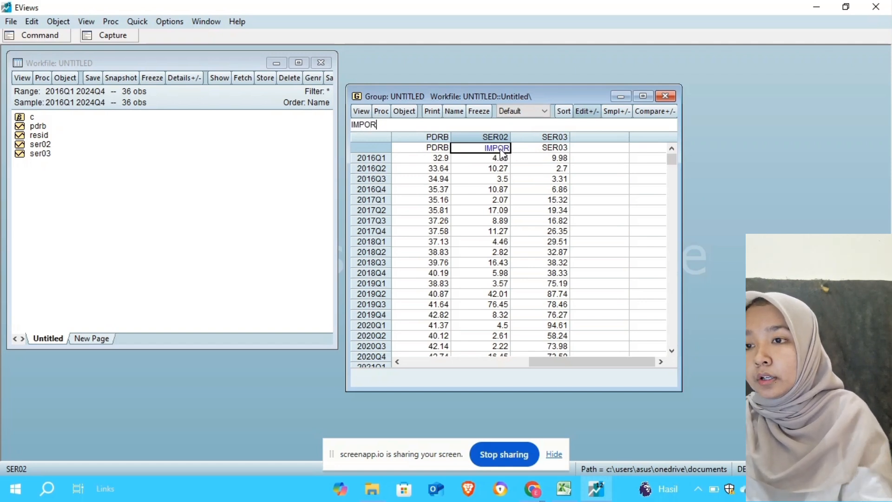
key(Return)
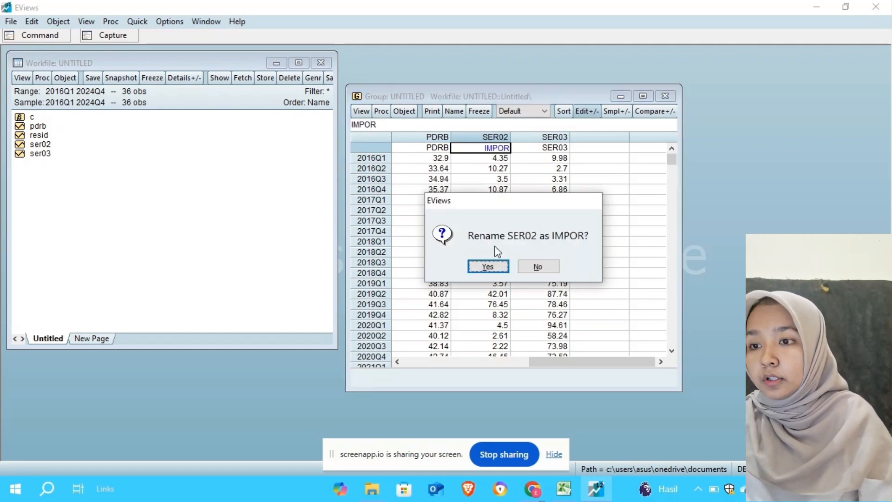
click(488, 271)
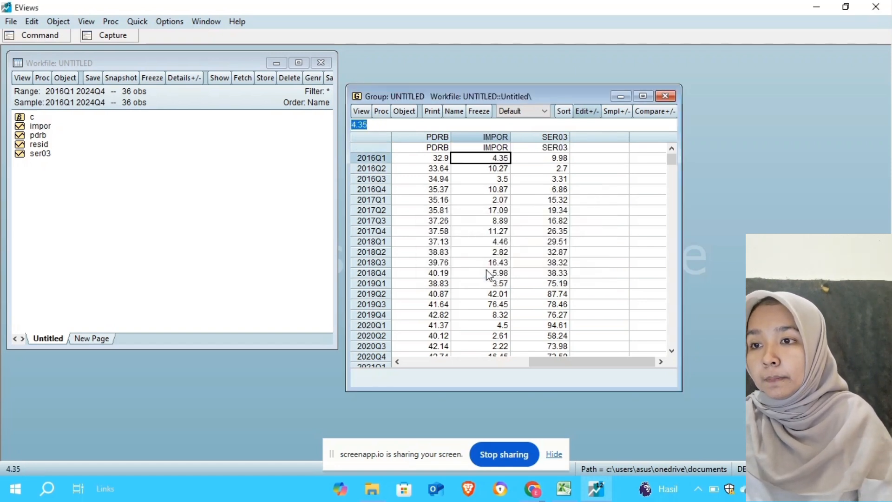
Step: Rename the third series, SER03, as EKSPOR, and close the untitled group, agreeing to delete it
click(554, 148)
text(E)
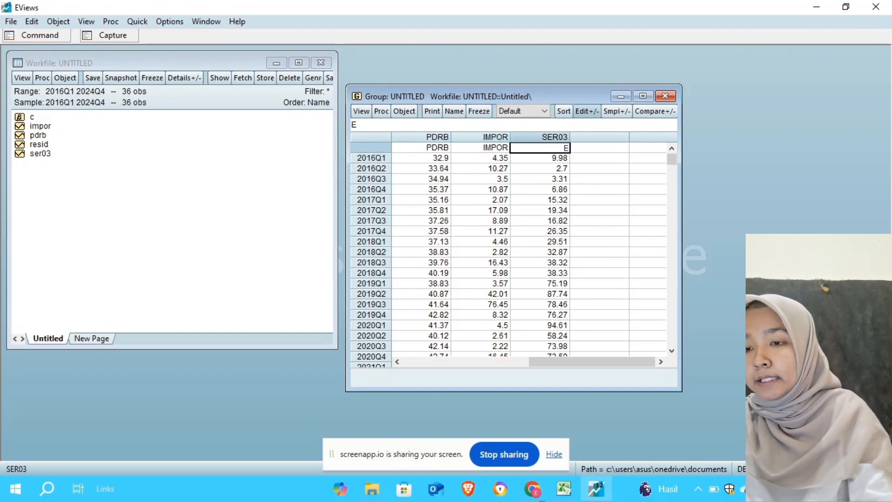
text(KSPOR)
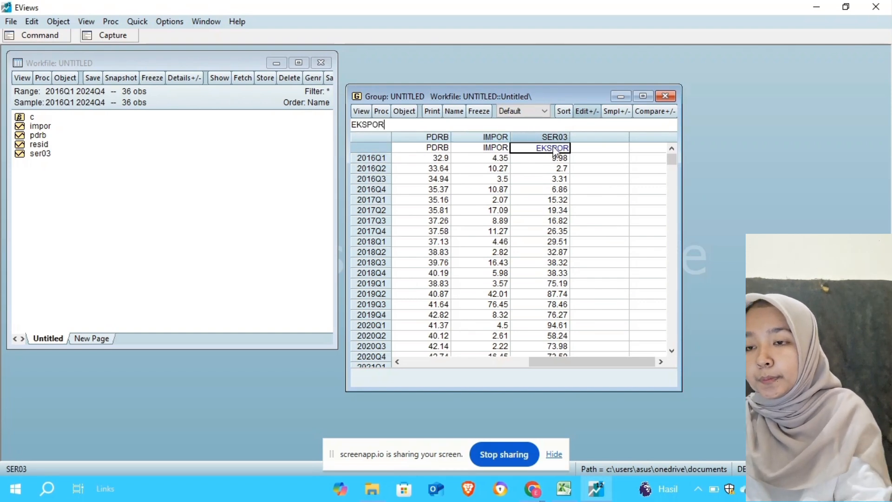
key(Return)
click(488, 266)
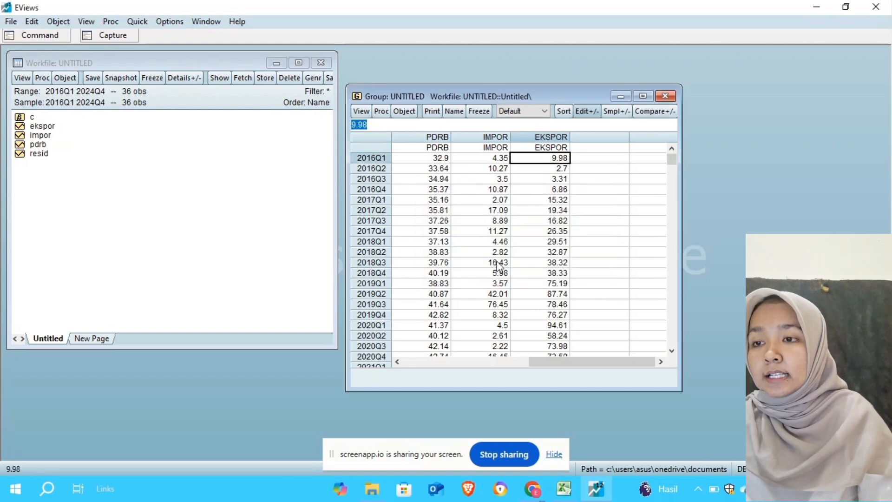
click(667, 95)
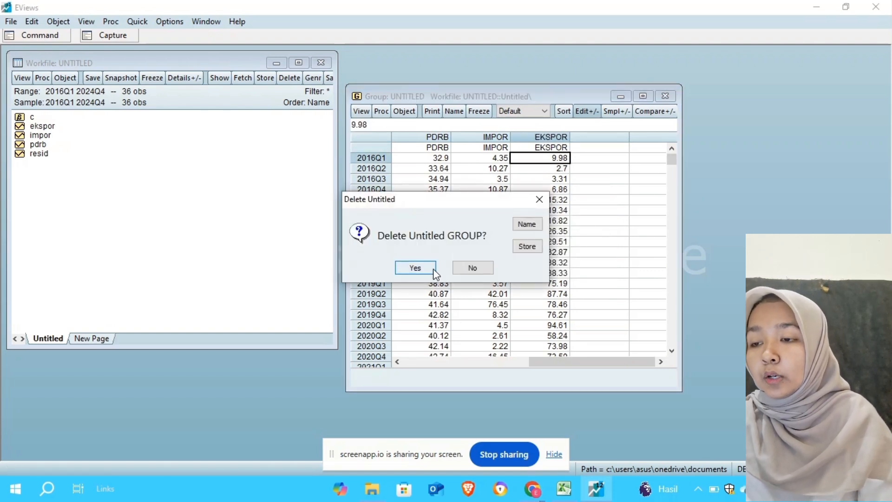
click(411, 267)
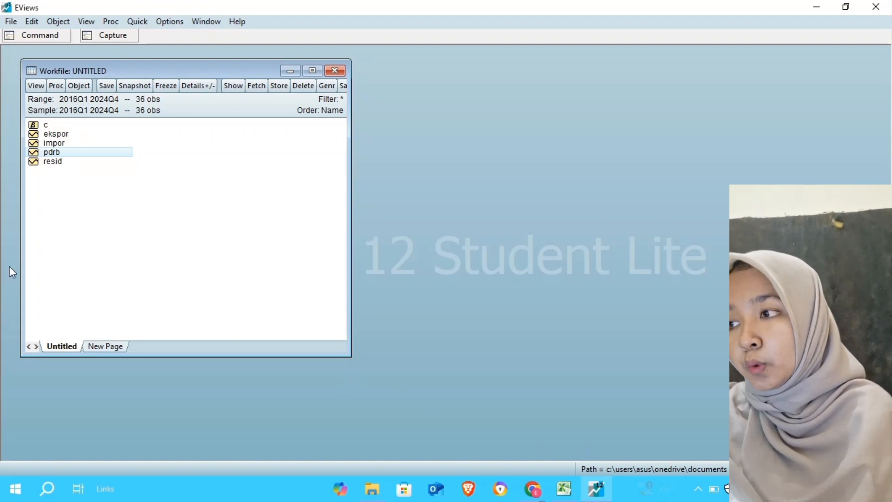
Step: Run a standard Augmented Dickey-Fuller unit root test on the pdrb series in level with intercept
double_click(52, 152)
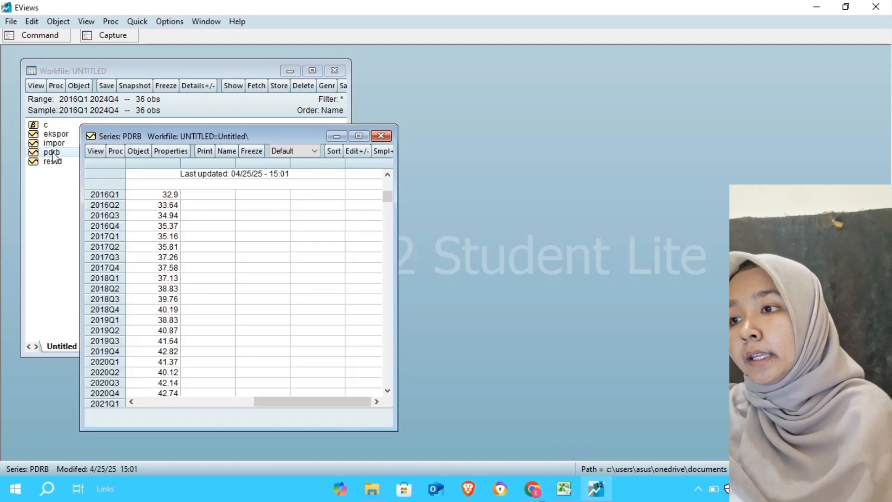
drag(294, 132, 629, 83)
click(427, 102)
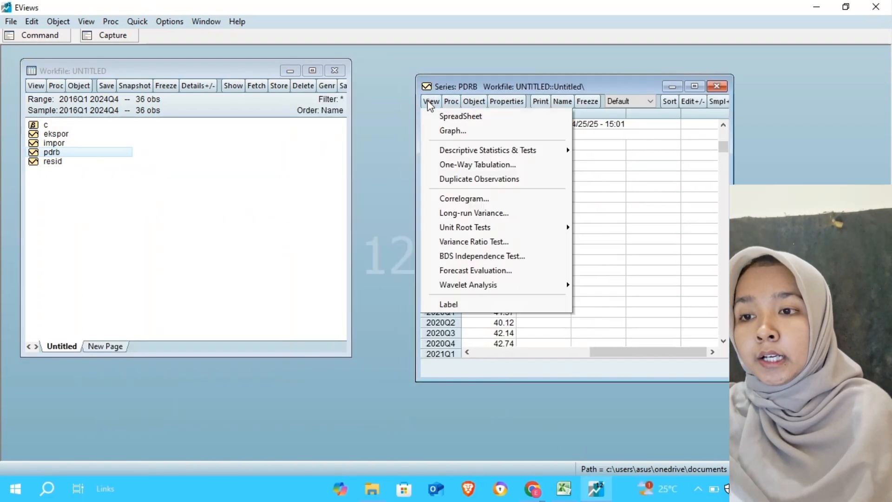
mouse_move(570, 227)
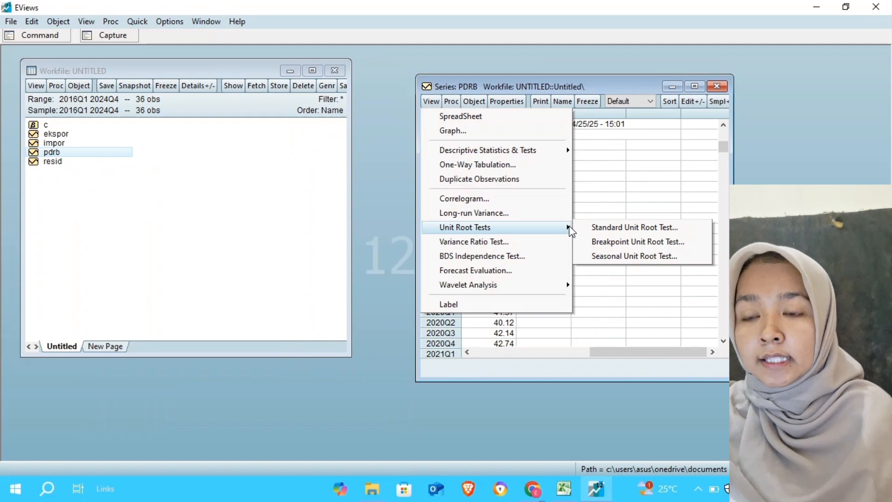
click(604, 227)
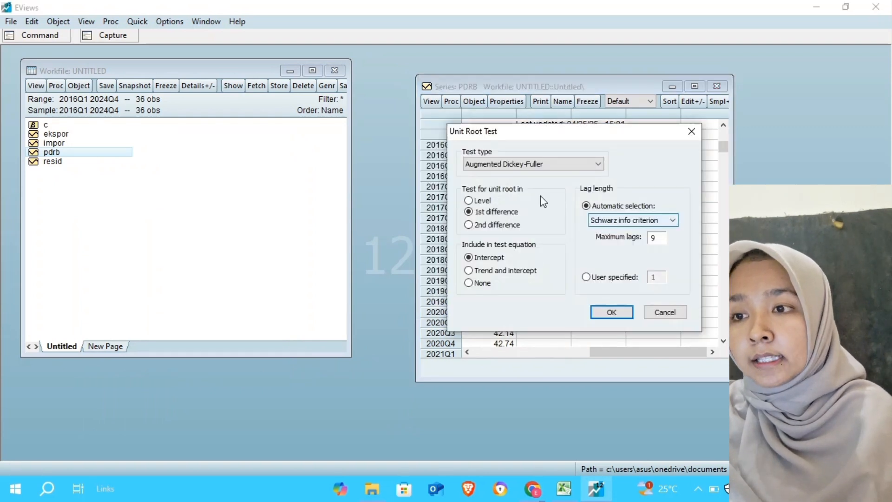
click(469, 201)
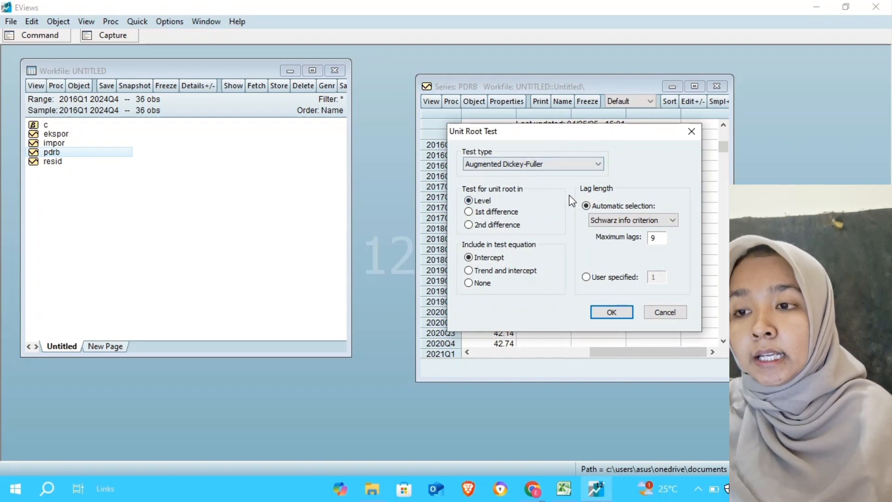
click(604, 318)
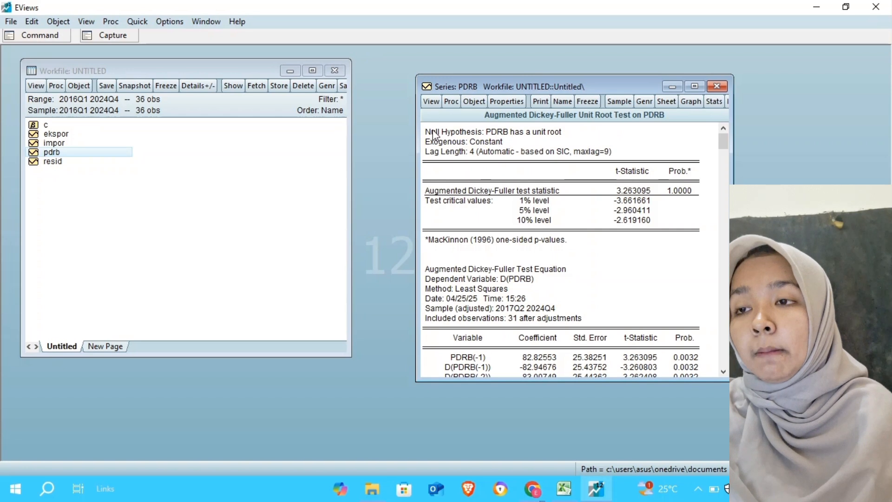
Step: Repeat the standard unit root test on the PDRB series in 1st difference
click(433, 102)
mouse_move(567, 232)
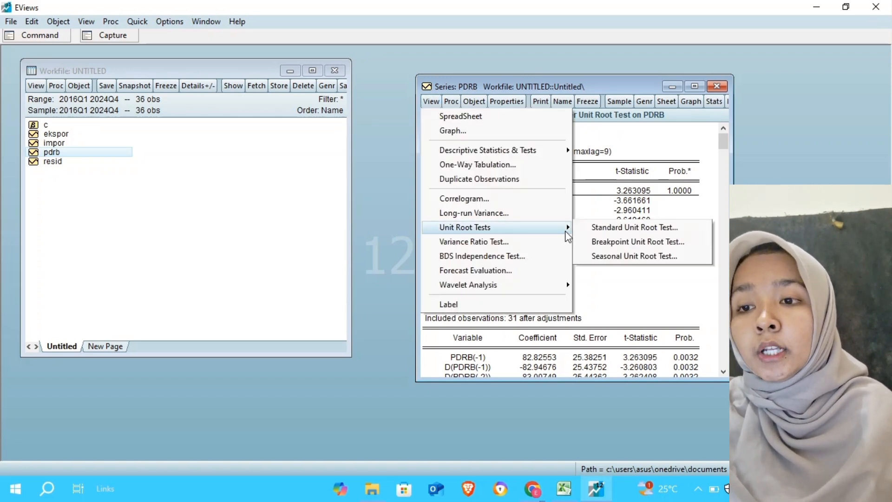
click(599, 230)
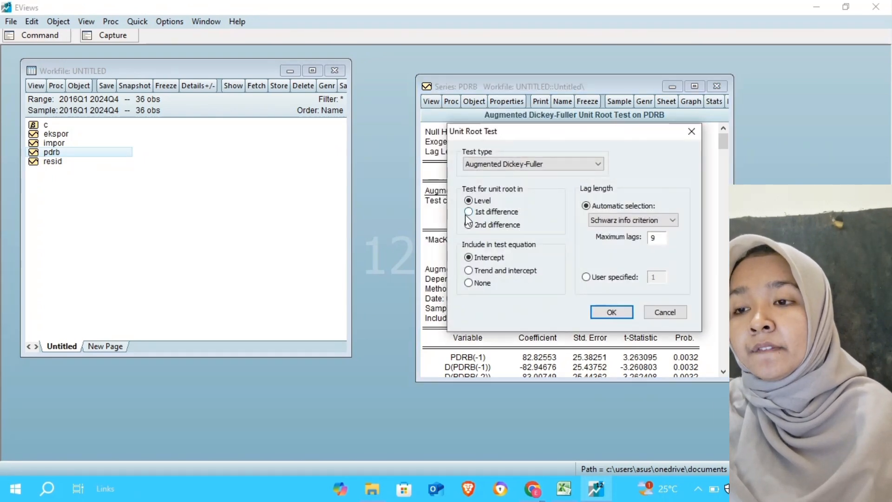
click(467, 212)
click(611, 312)
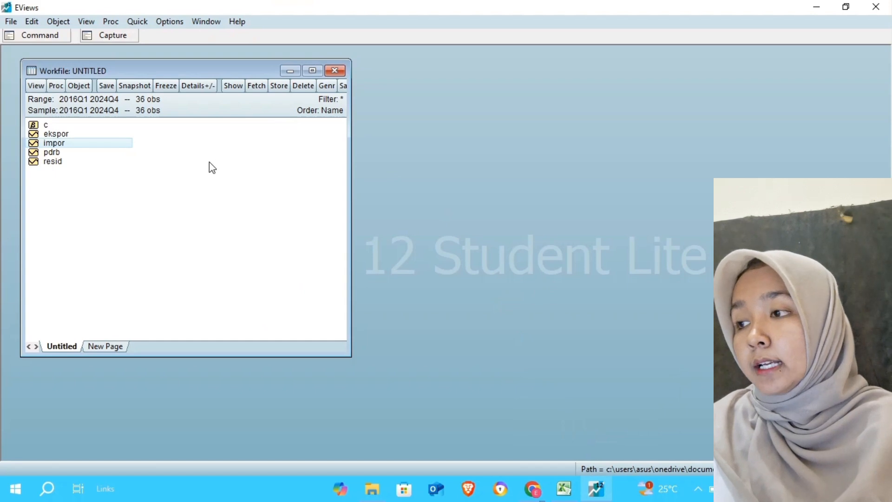
Step: Open the impor series beside the workfile and run a standard Augmented Dickey-Fuller unit root test in level
double_click(84, 145)
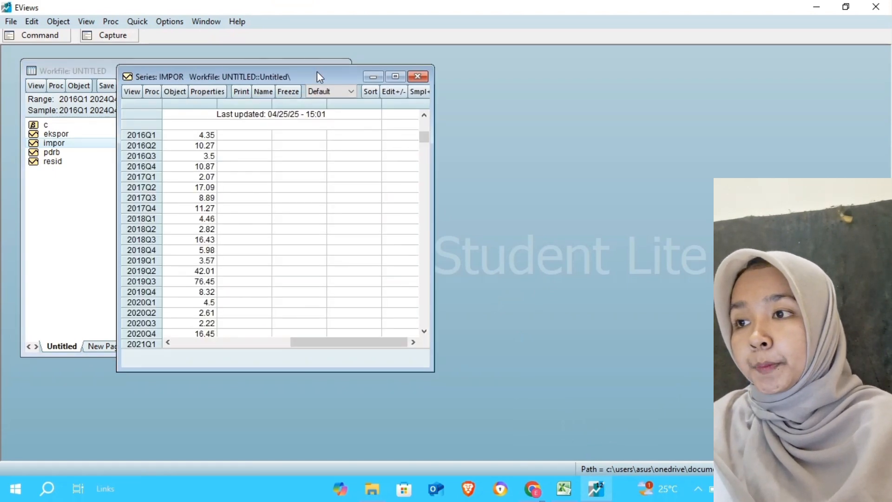
drag(319, 81, 550, 82)
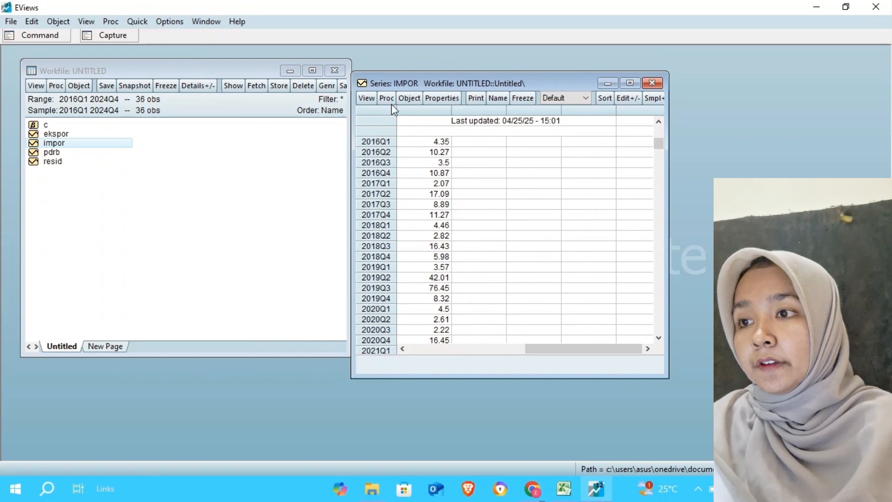
click(367, 98)
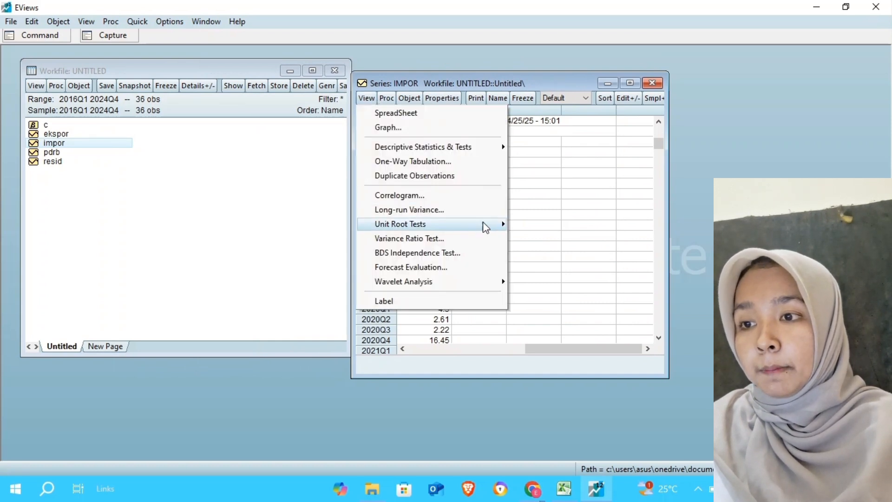
mouse_move(485, 225)
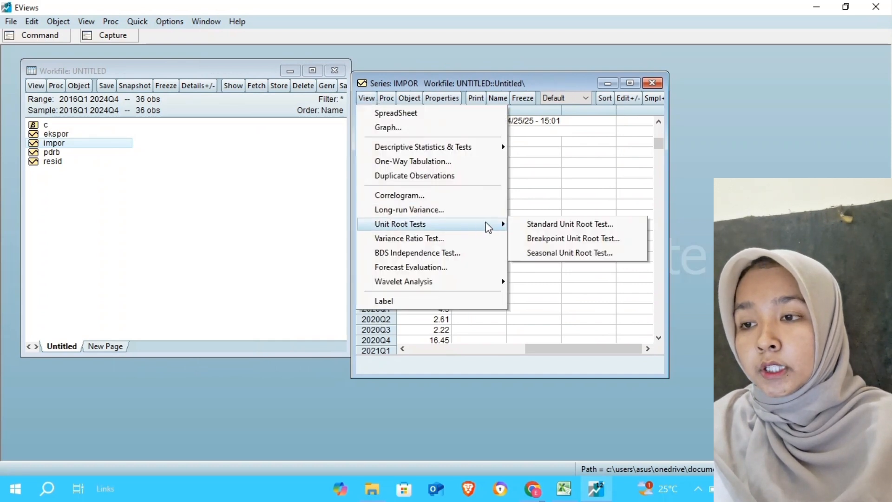
click(548, 224)
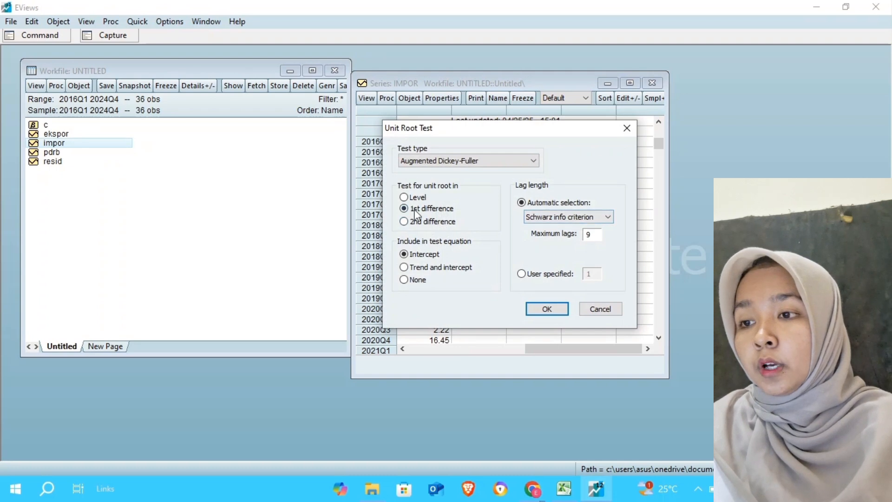
click(404, 197)
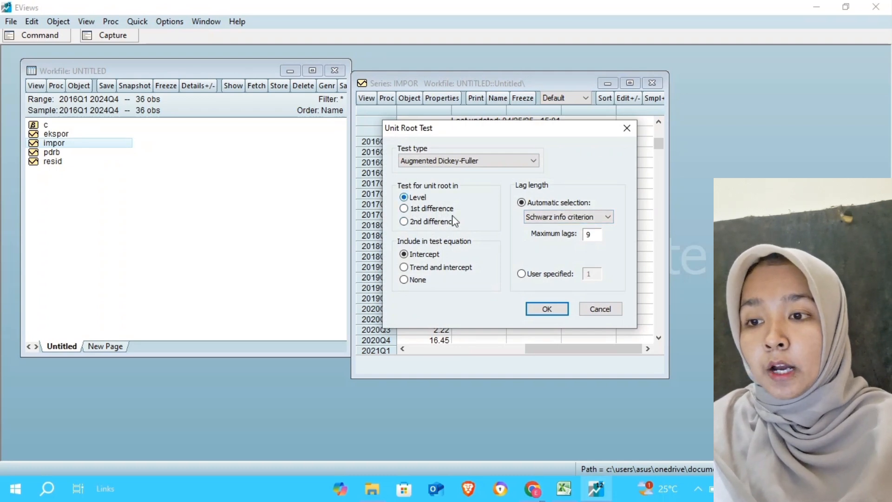
click(547, 309)
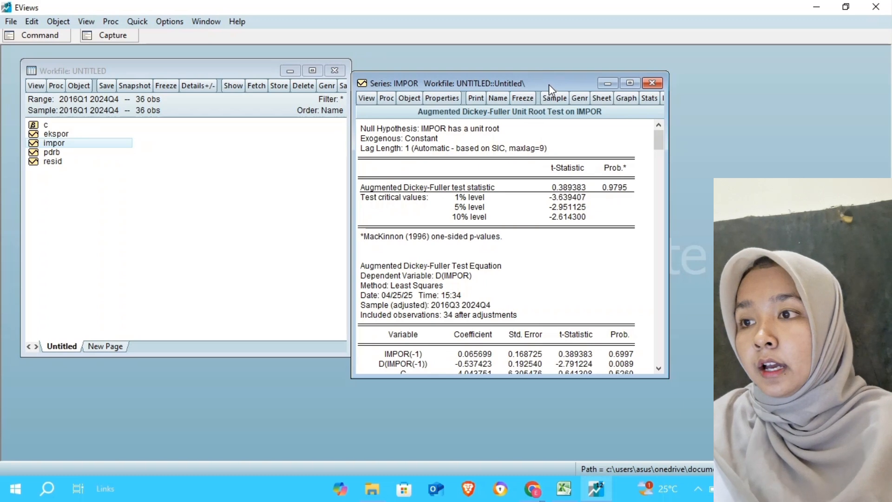
drag(548, 84, 590, 85)
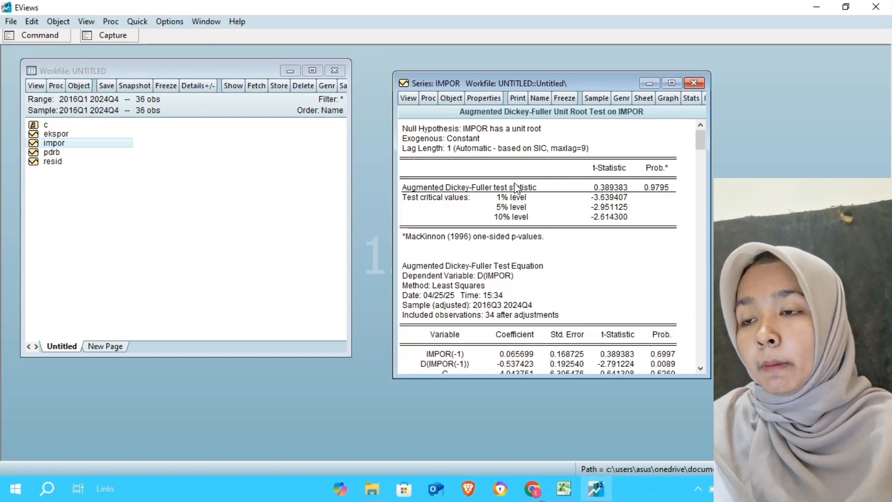
Step: Repeat the standard unit root test on the IMPOR series in 1st difference
click(409, 99)
mouse_move(472, 224)
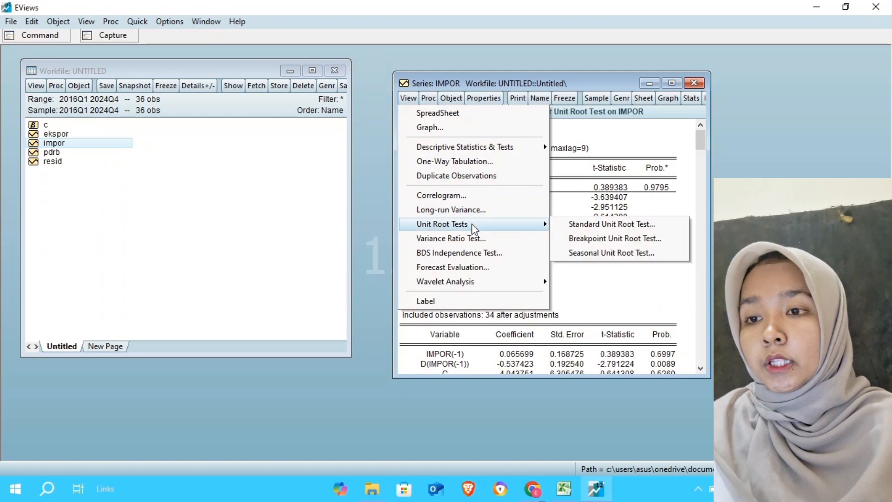
click(608, 225)
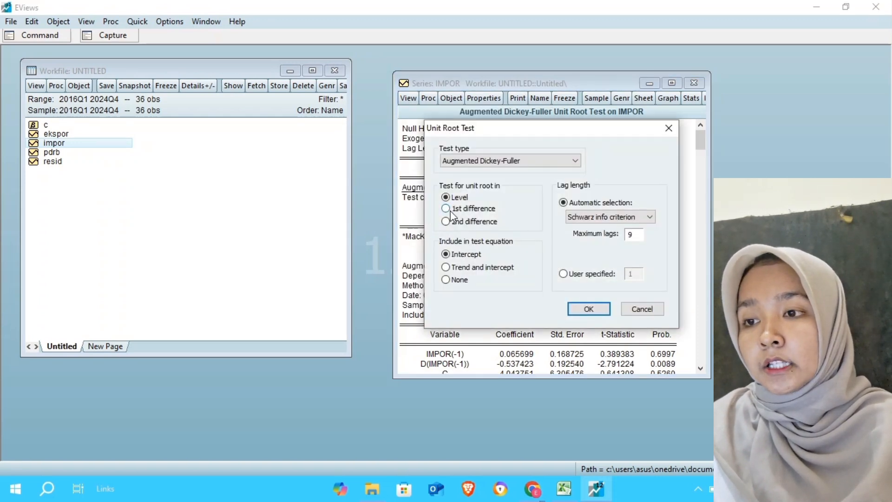
click(447, 208)
click(593, 308)
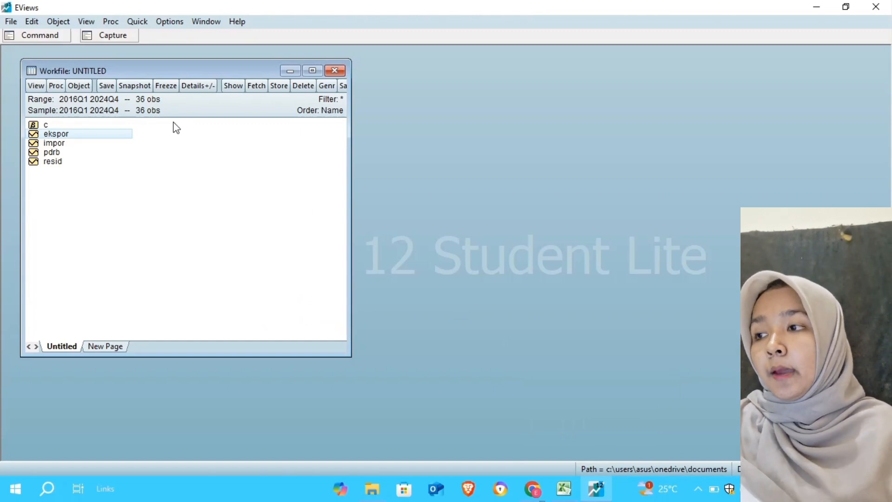
Step: Open the ekspor series beside the workfile and run a standard Augmented Dickey-Fuller unit root test in level
double_click(82, 138)
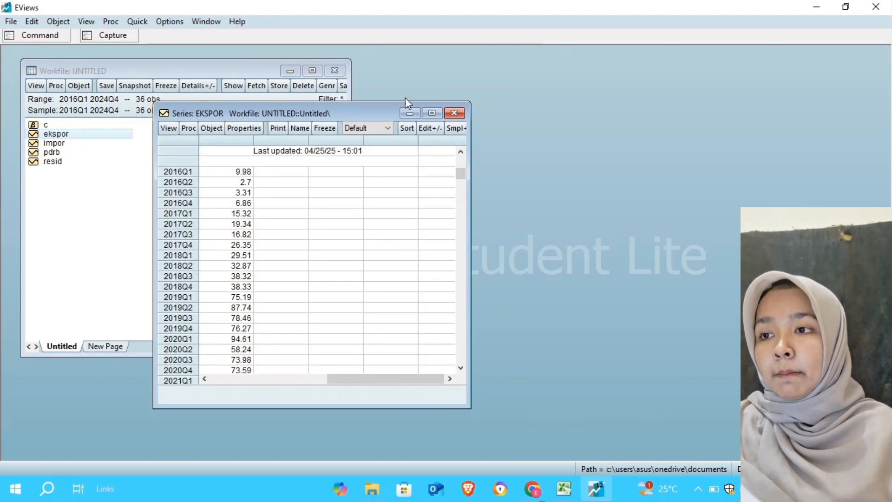
drag(369, 115, 565, 80)
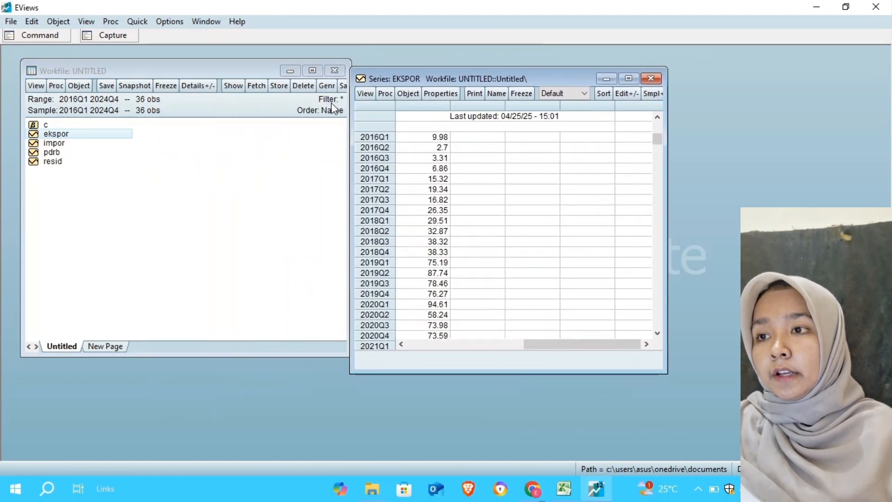
click(358, 97)
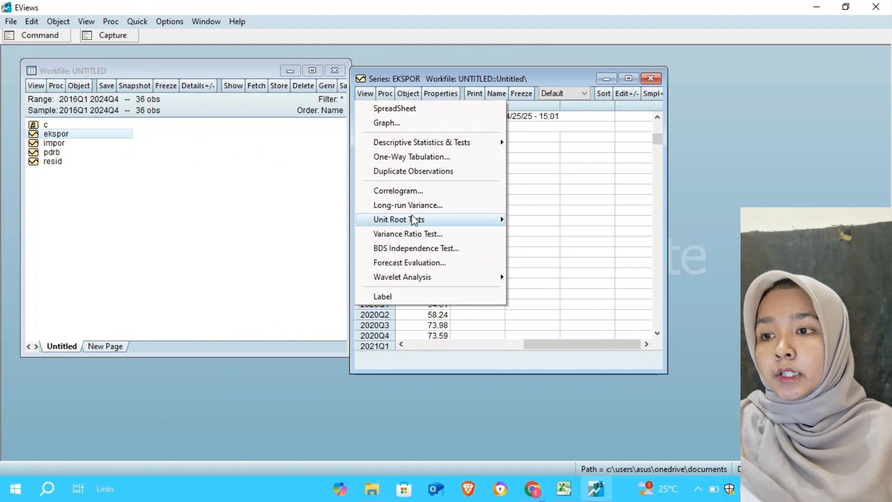
mouse_move(412, 225)
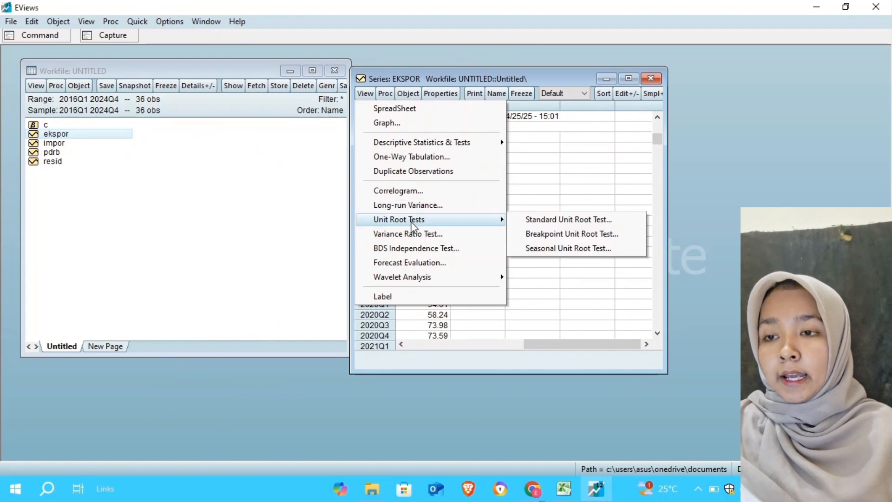
click(545, 221)
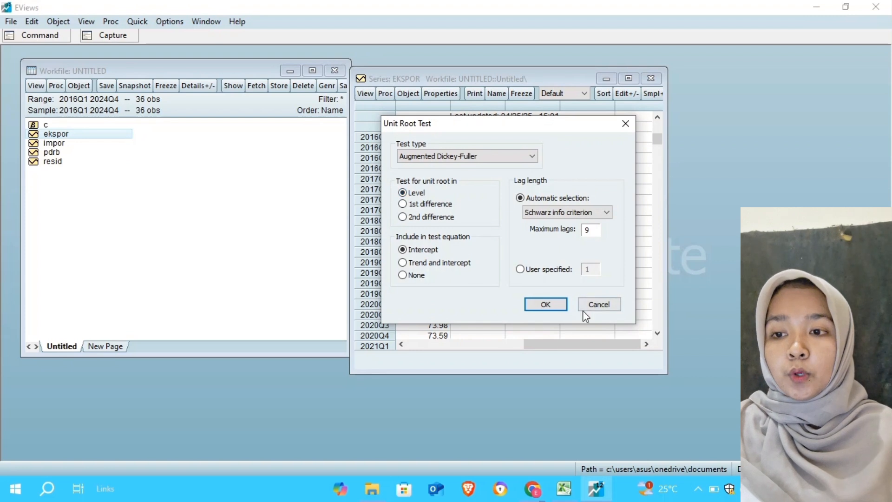
click(546, 304)
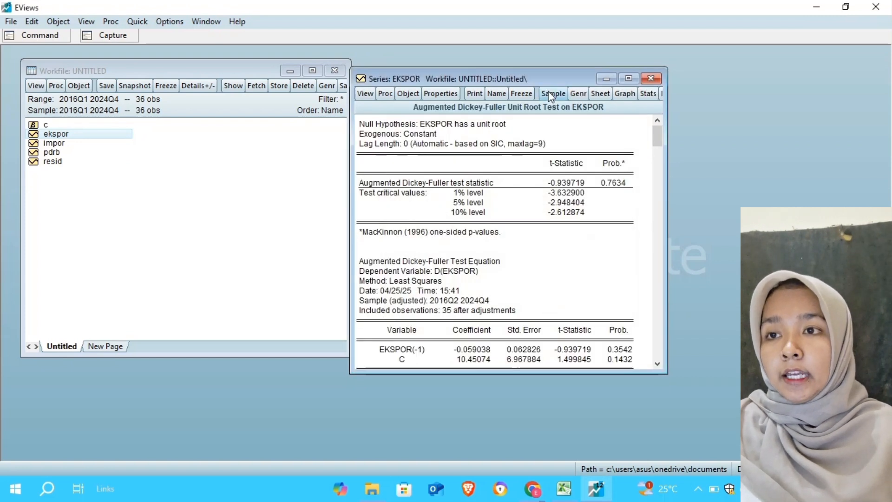
drag(576, 77, 644, 75)
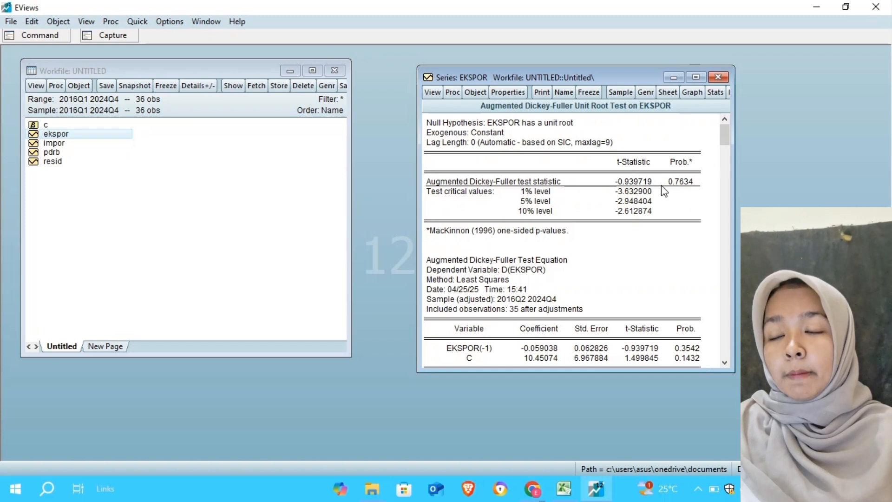
Step: Repeat the standard unit root test on the EKSPOR series in 1st difference
click(432, 92)
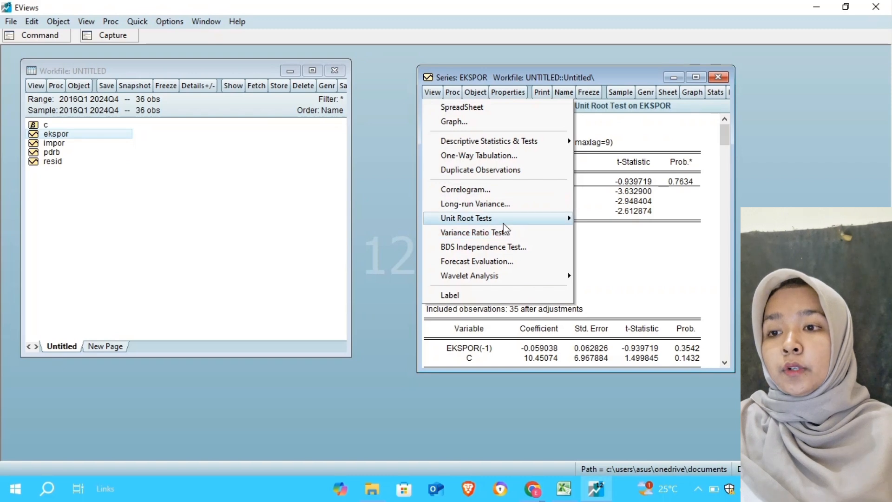
mouse_move(505, 222)
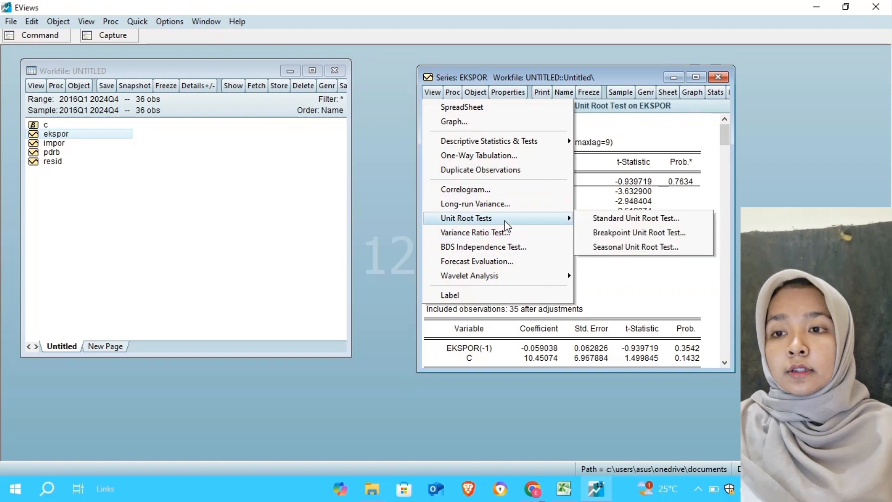
click(616, 220)
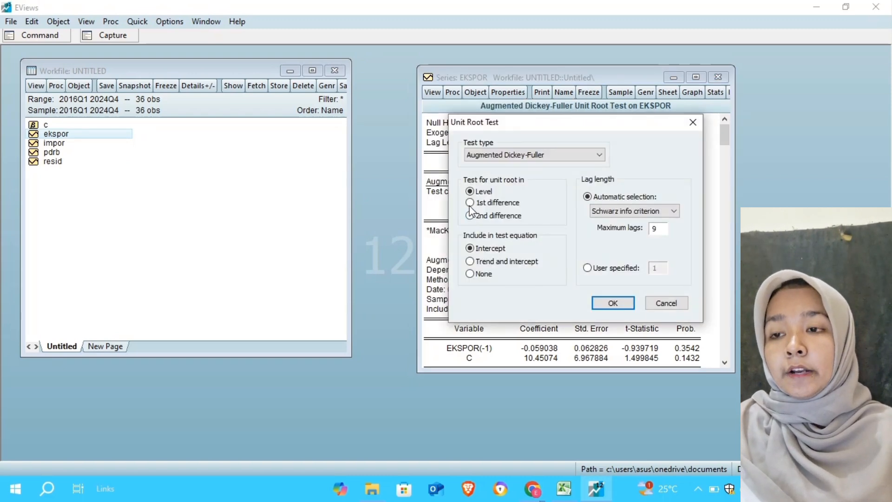
click(470, 203)
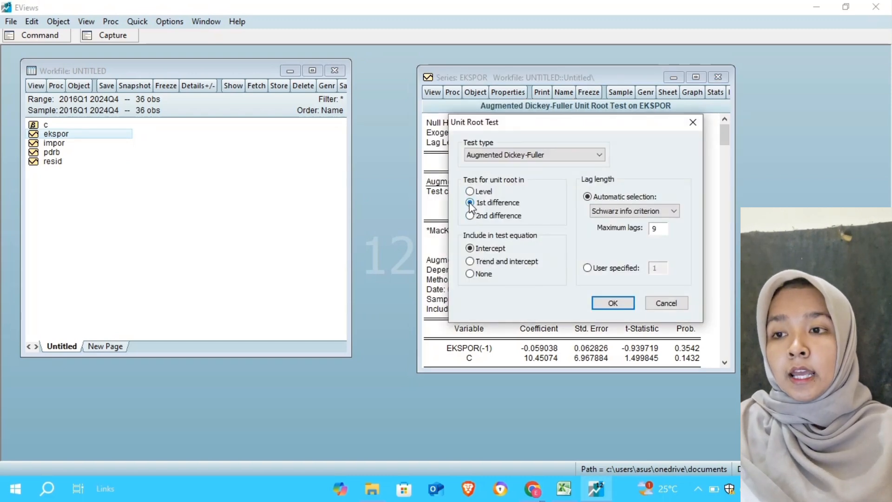
click(616, 307)
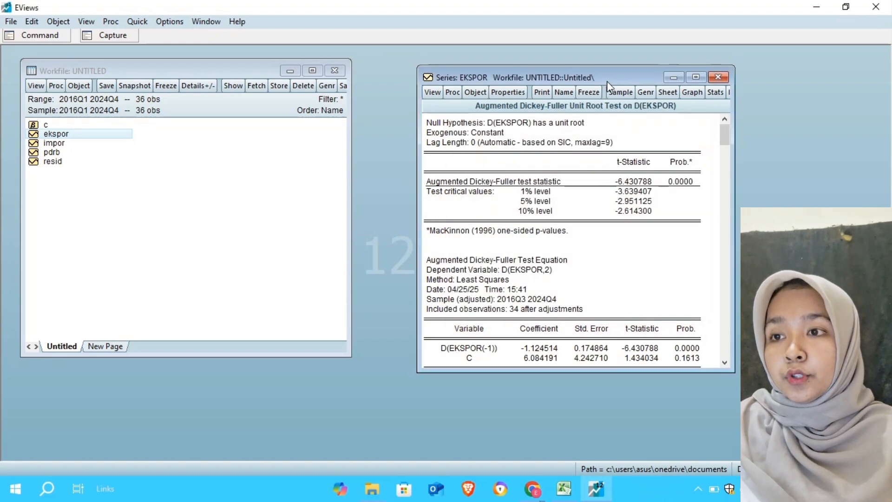
drag(607, 81, 621, 86)
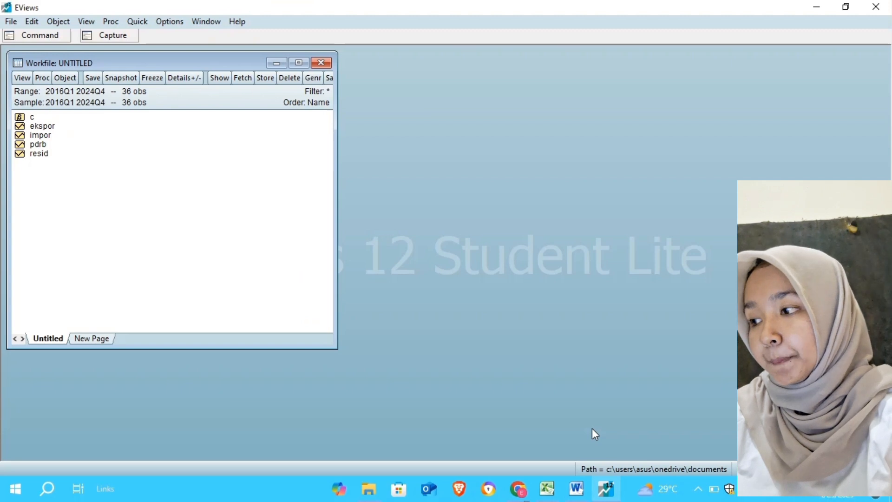
Step: Estimate a standard VAR with D(pdrb) D(impor) D(ekspor) as endogenous variables, and place the results beside the workfile
click(137, 22)
click(190, 156)
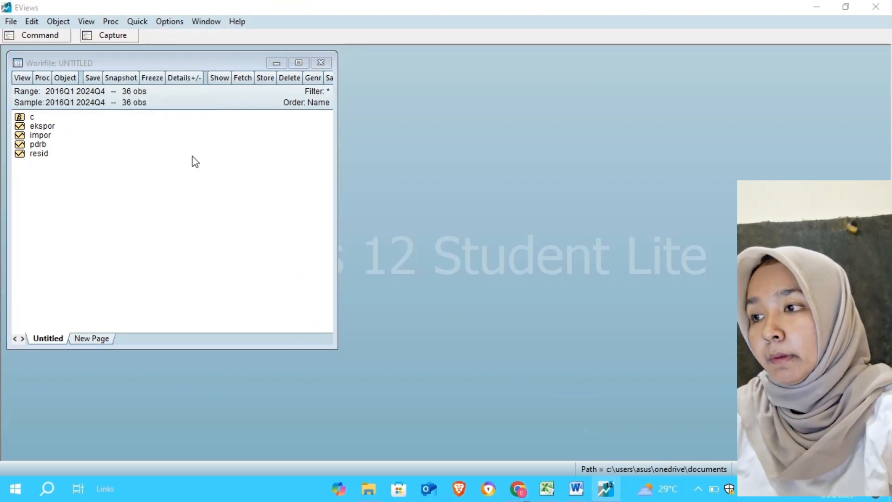
click(446, 153)
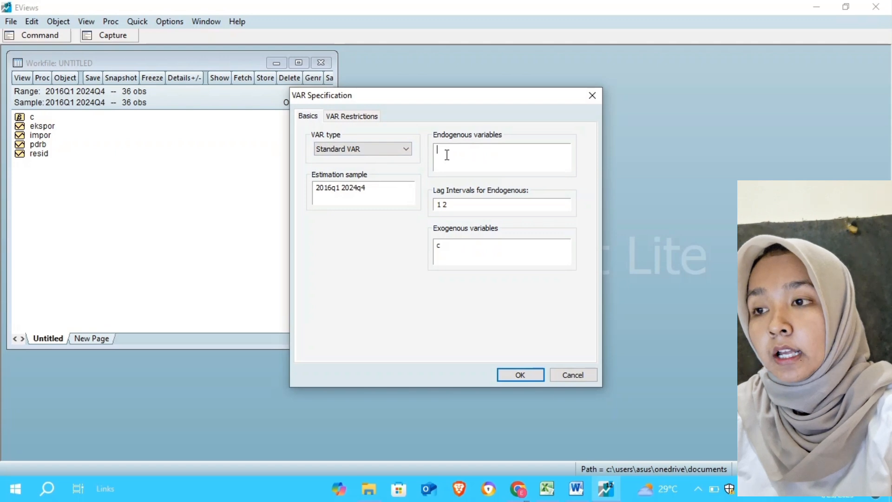
text(D)
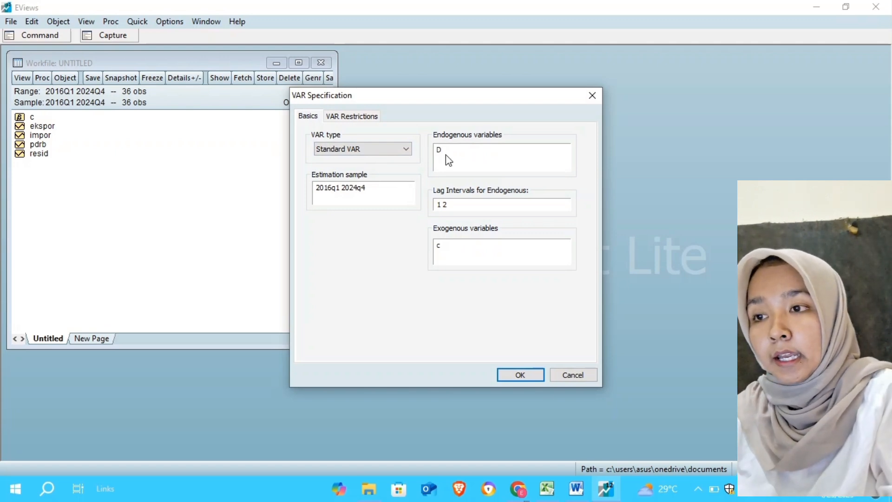
text(()
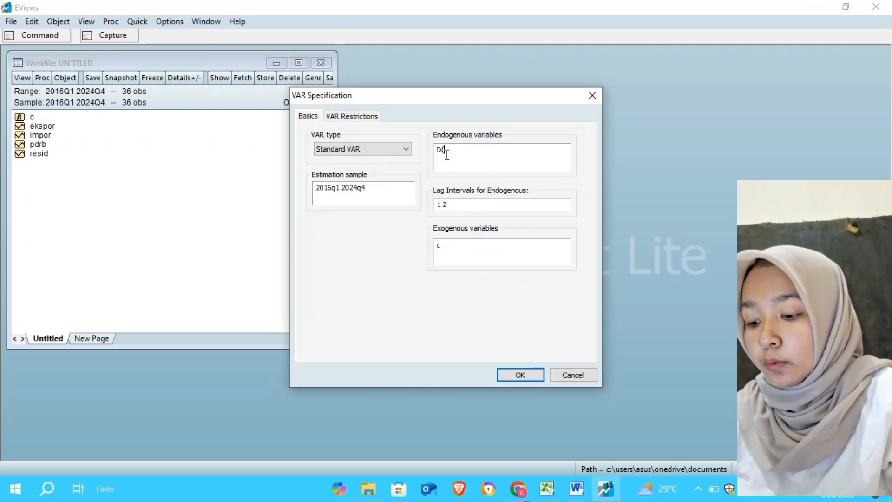
text(pdrb) )
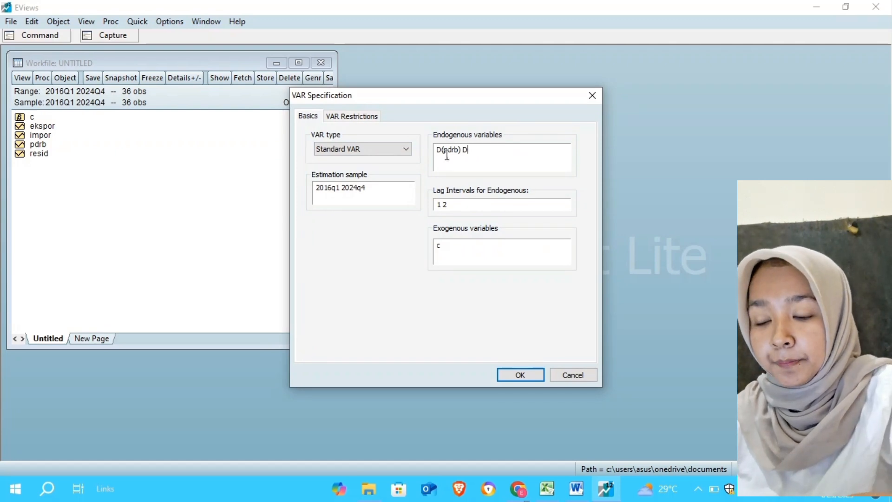
text(D()
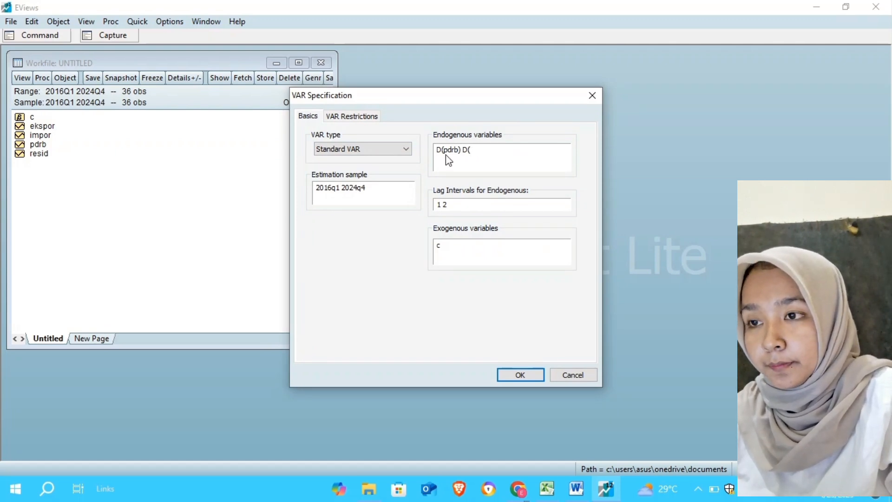
text(IMpor)
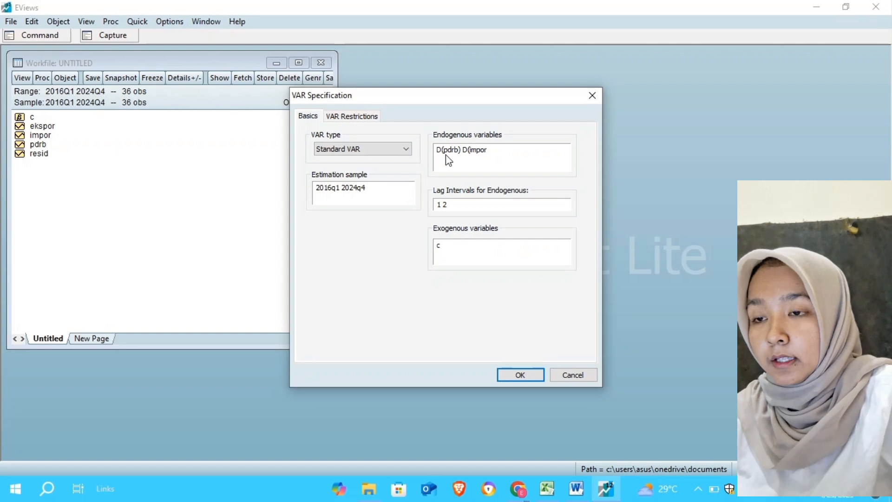
text())
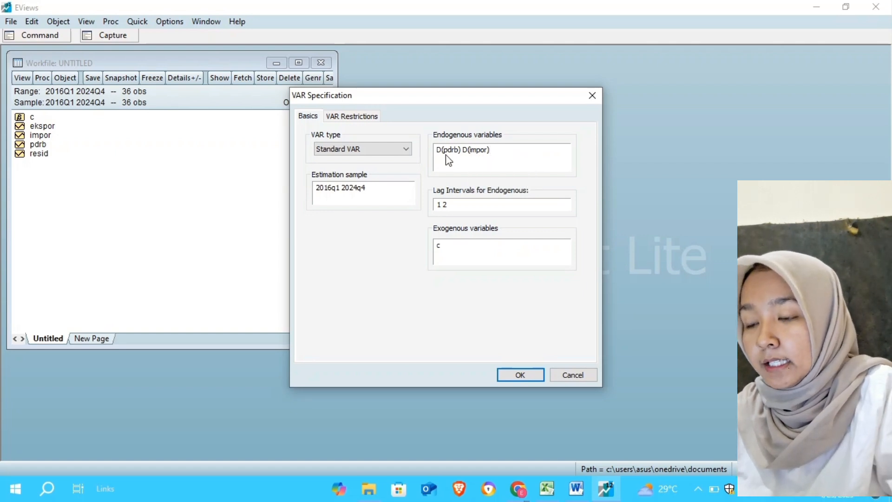
text( D()
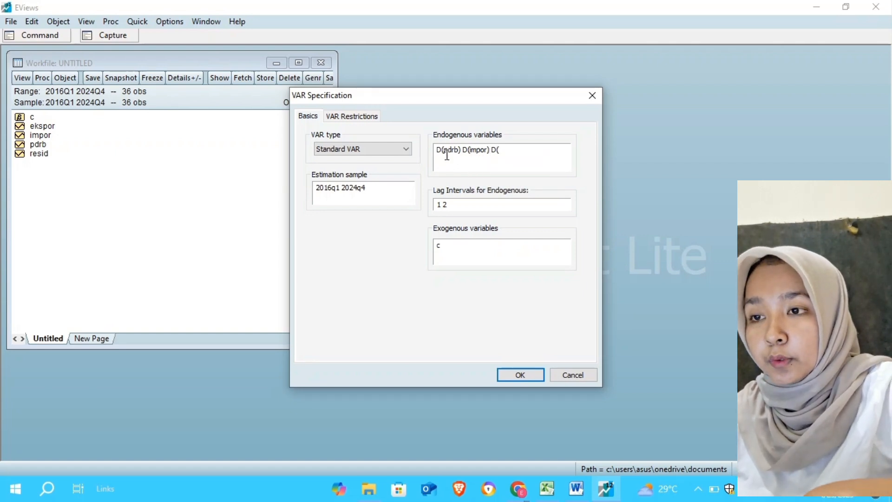
text(E)
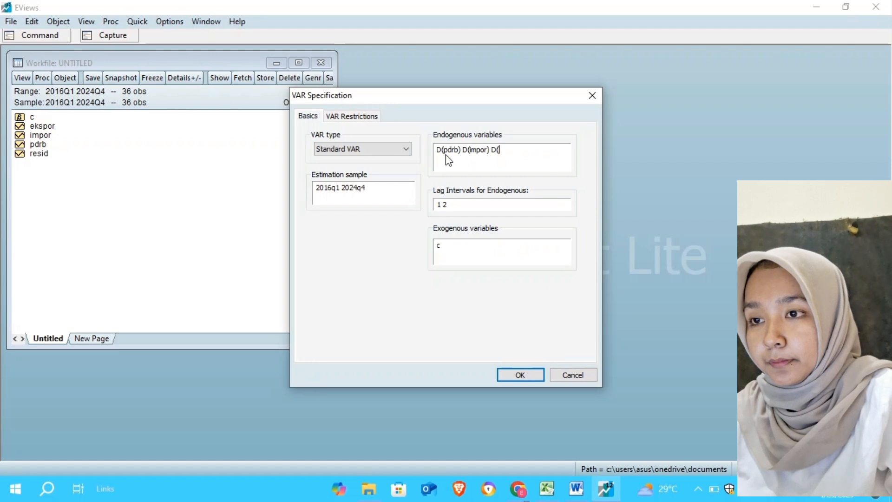
text(KS)
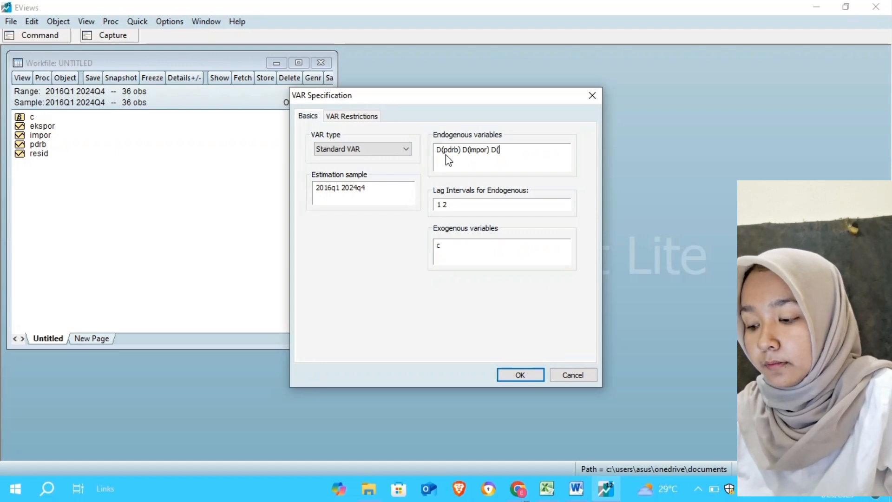
text(por)
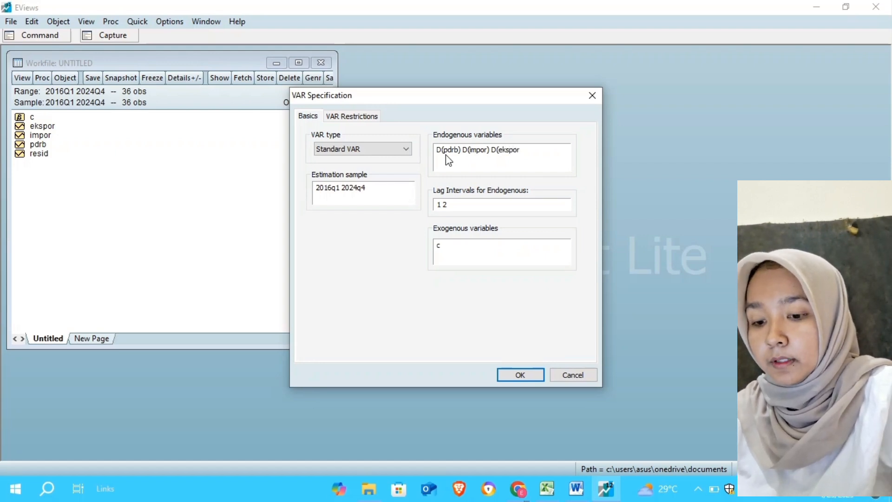
text())
click(520, 374)
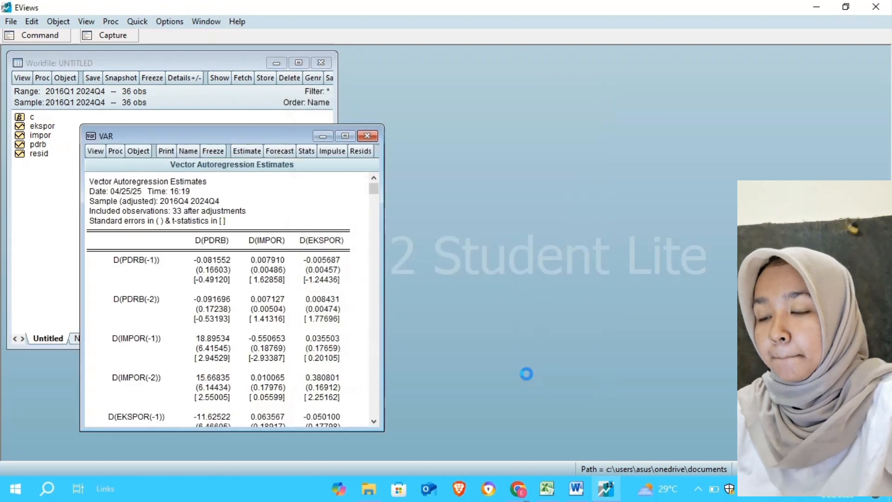
drag(282, 140, 537, 110)
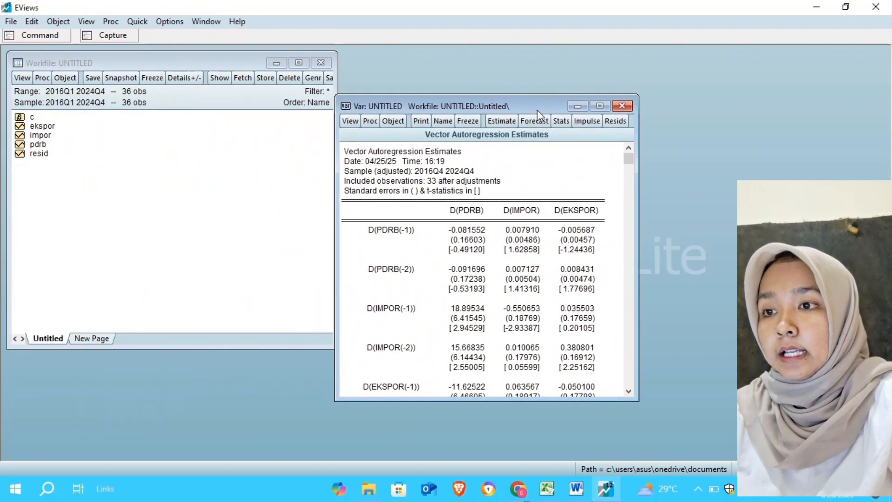
Step: Try to compute the lag length criteria of the estimated VAR with 10 lags included
click(350, 121)
mouse_move(474, 234)
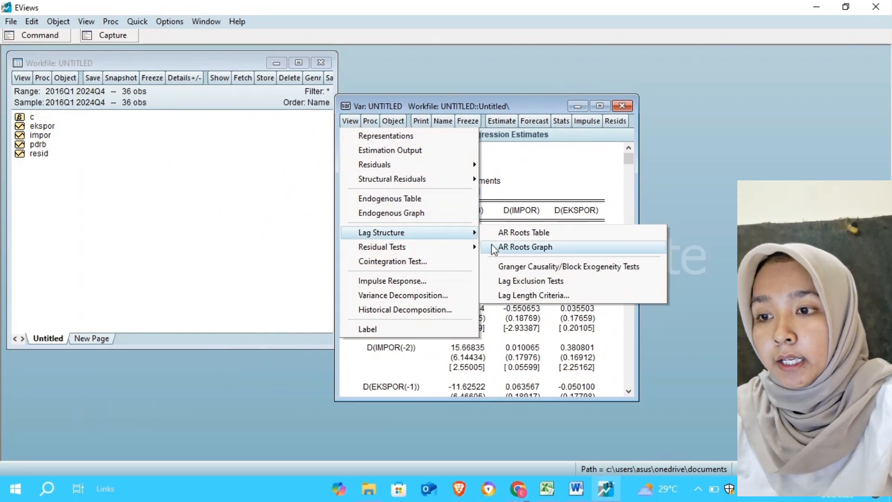
click(514, 293)
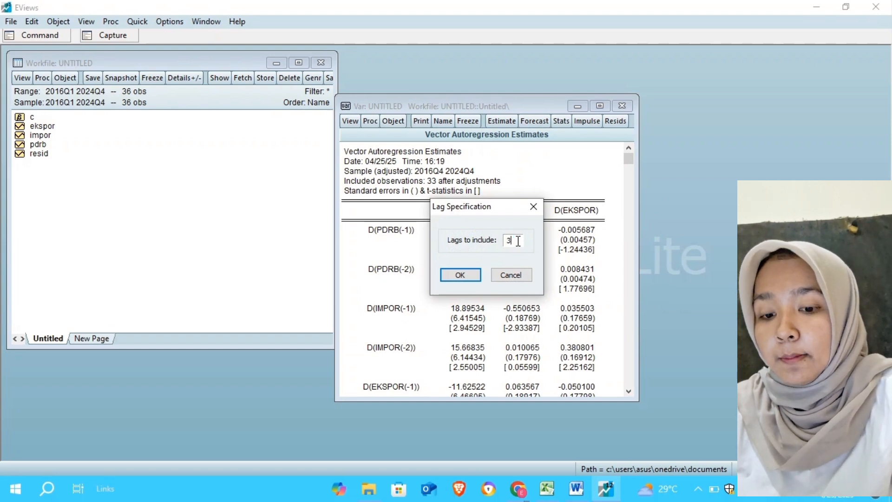
key(BackSpace)
text(10)
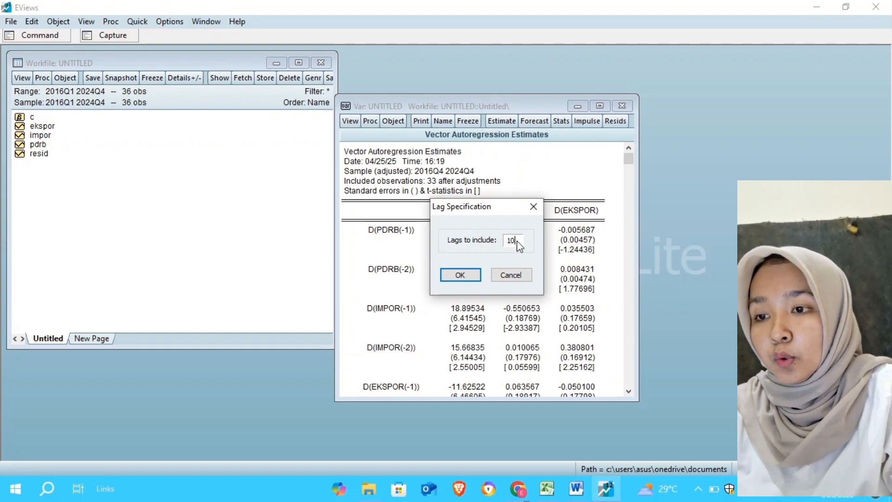
key(Return)
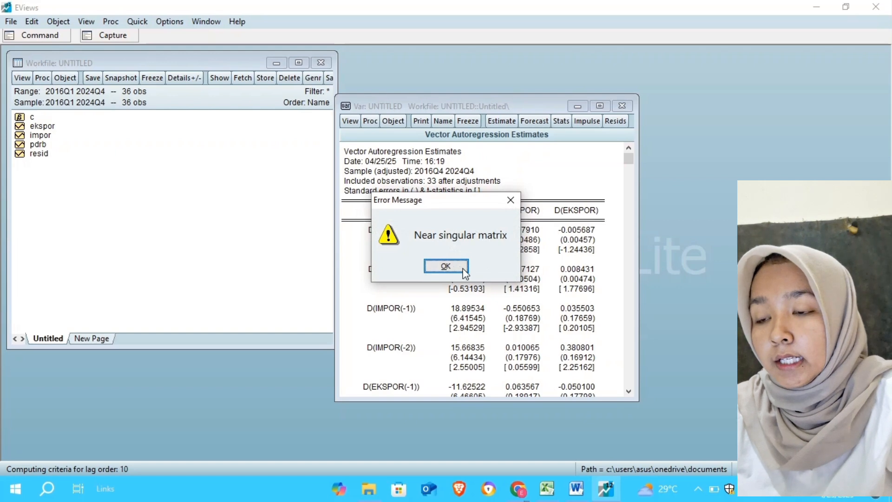
click(461, 266)
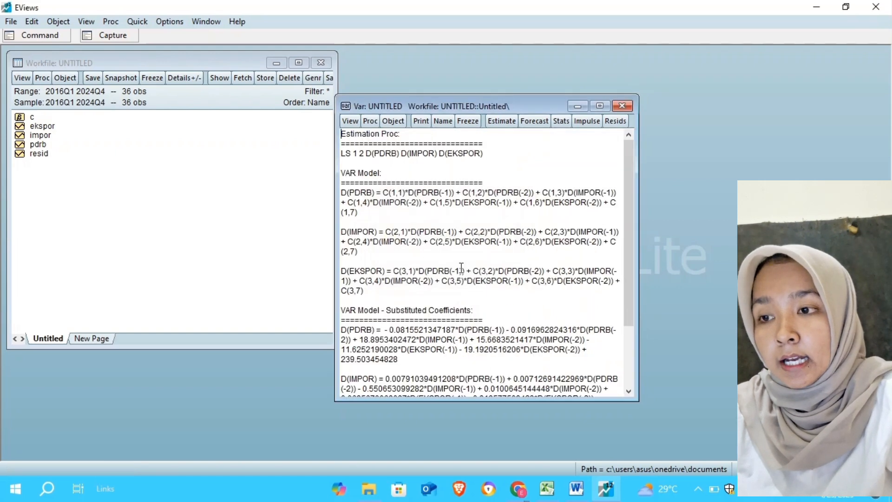
Step: Try the VAR lag length criteria again with 9 lags included
click(349, 121)
mouse_move(472, 234)
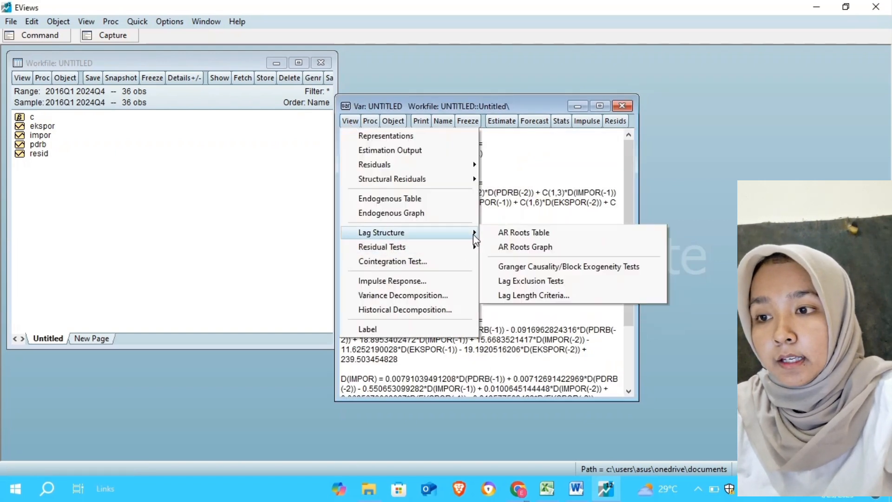
click(522, 295)
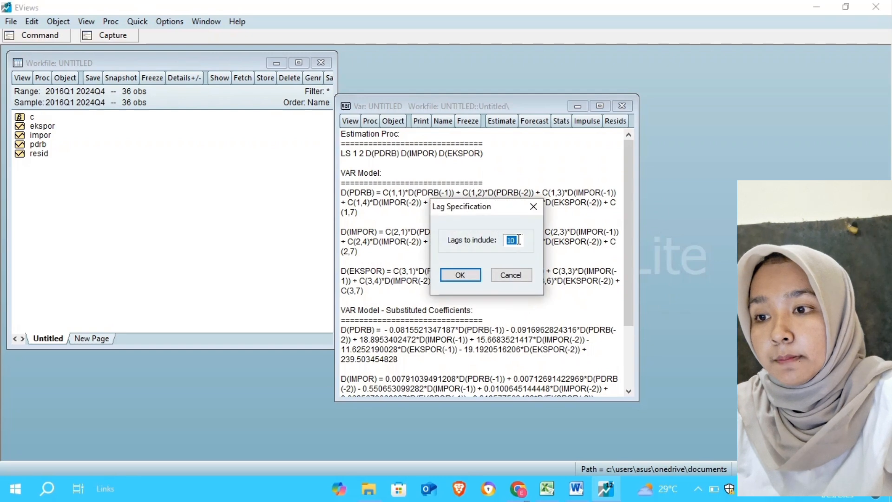
text(10)
text(9)
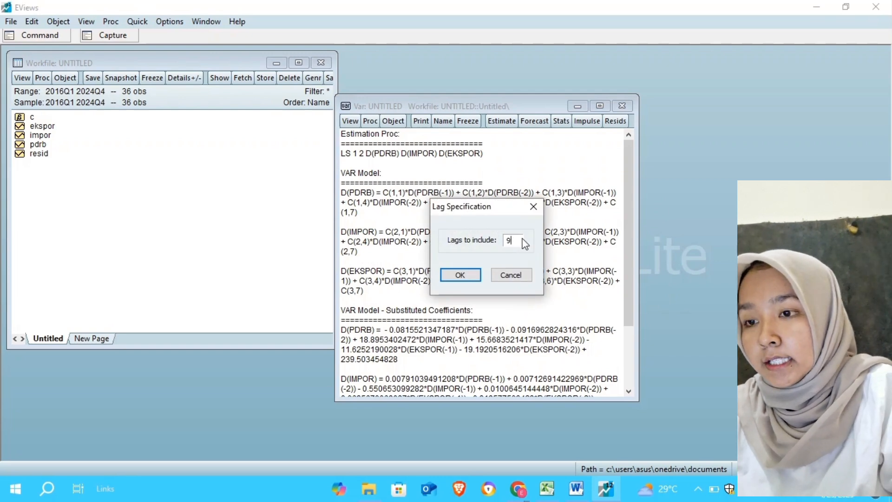
click(460, 274)
click(445, 266)
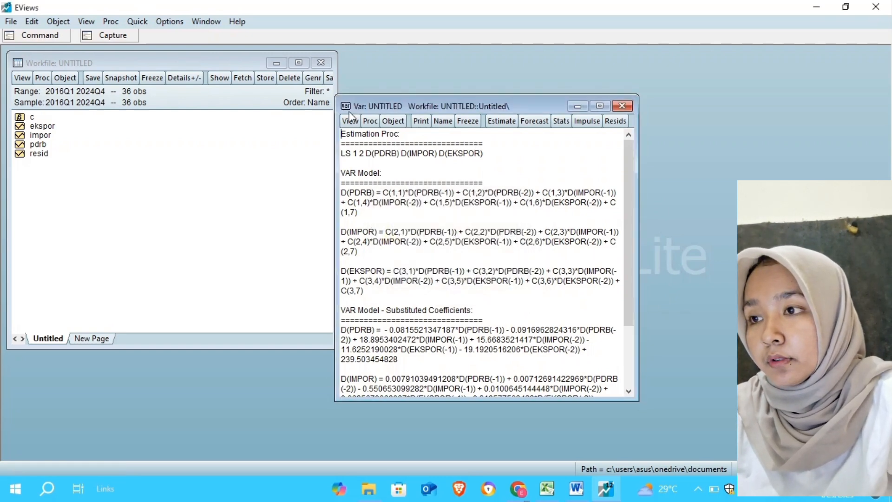
Step: Try the VAR lag length criteria once more with 8 lags included
click(349, 119)
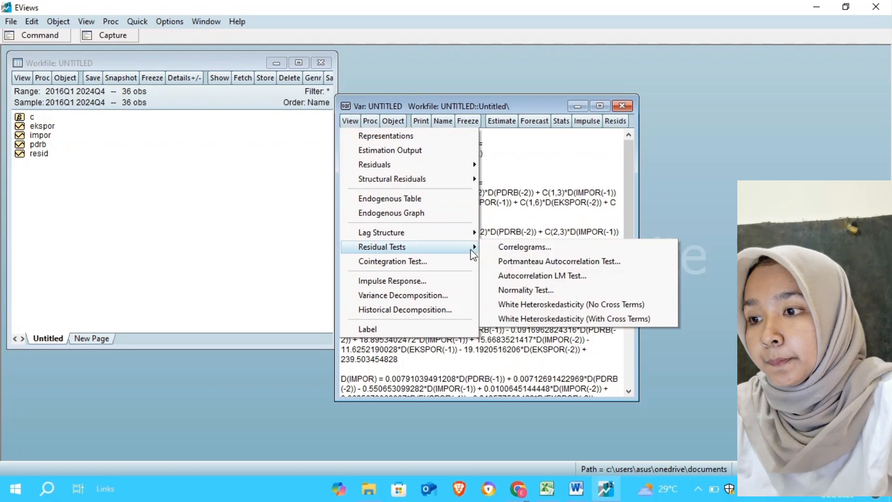
mouse_move(474, 235)
click(516, 294)
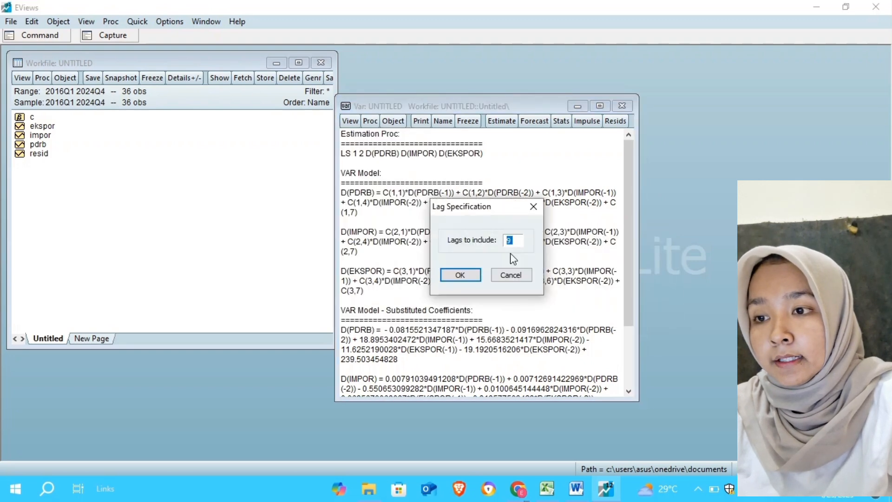
text(8)
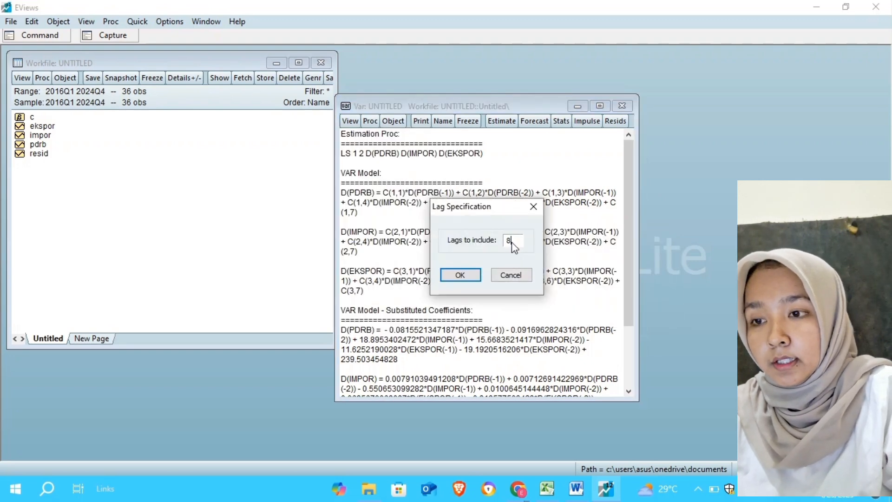
key(Return)
click(445, 266)
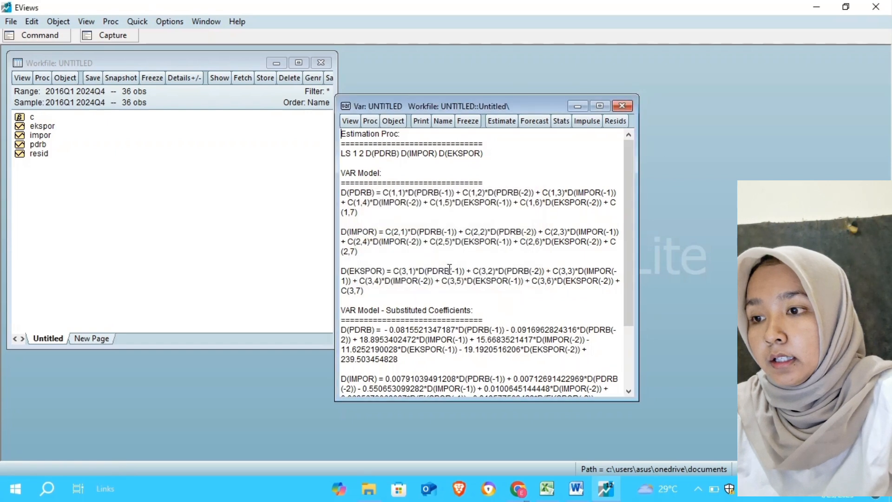
Step: Compute the VAR lag length criteria with 7 lags included, and reposition and widen the results window to fit the full table
click(353, 124)
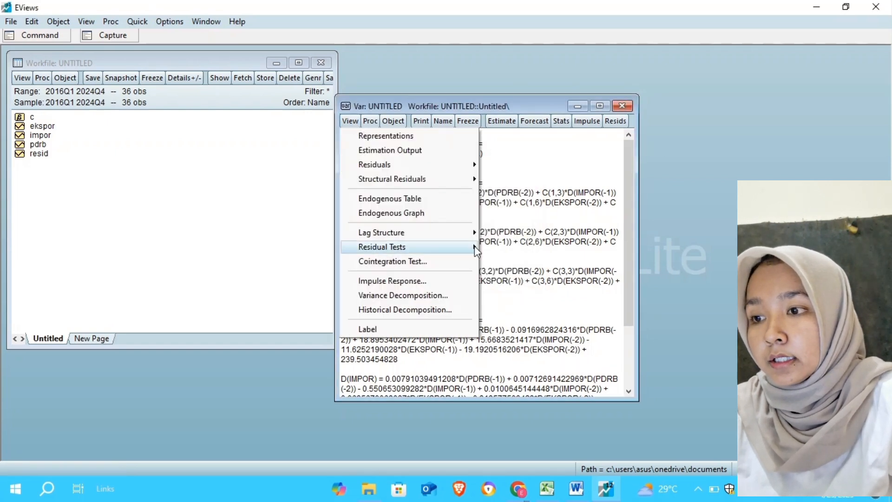
mouse_move(472, 236)
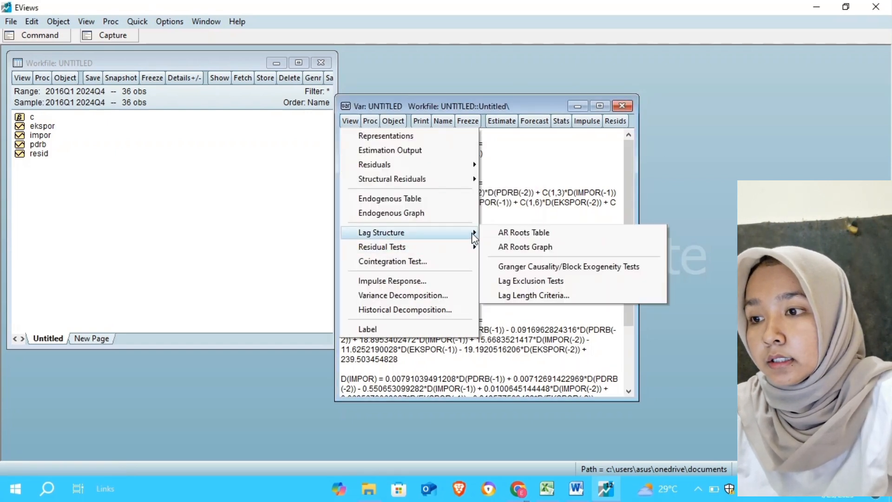
click(513, 297)
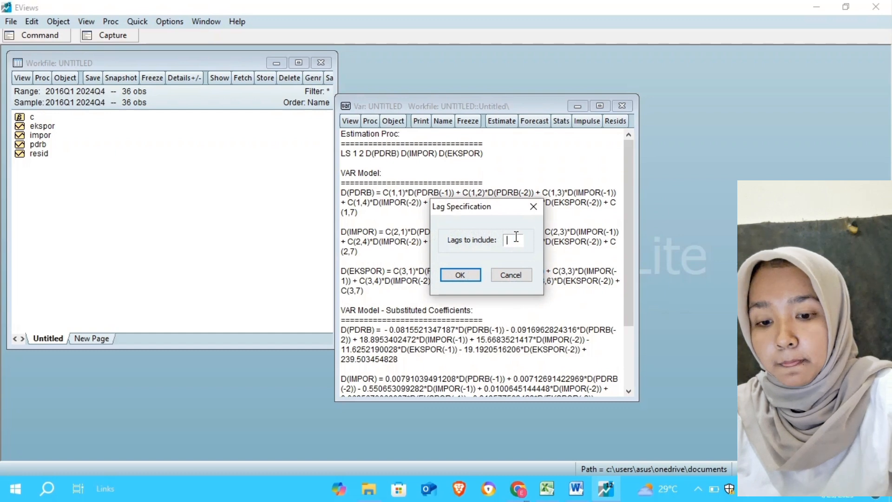
text(7)
key(Return)
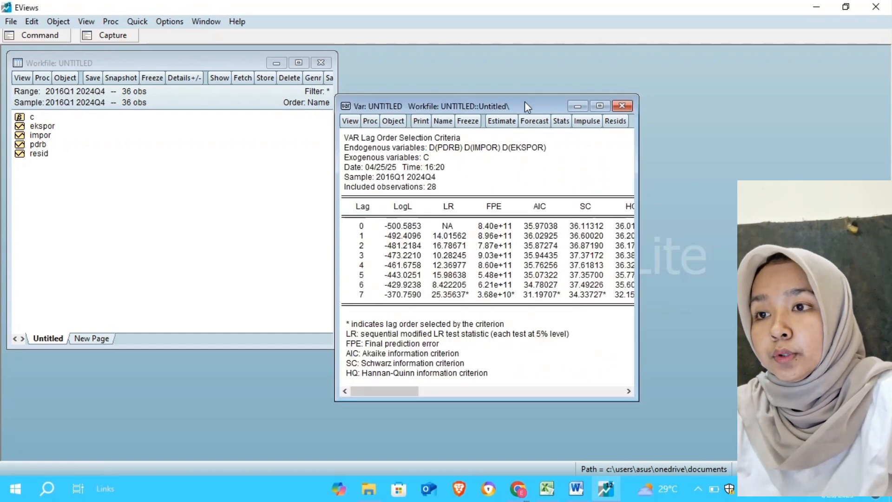
drag(525, 103, 609, 70)
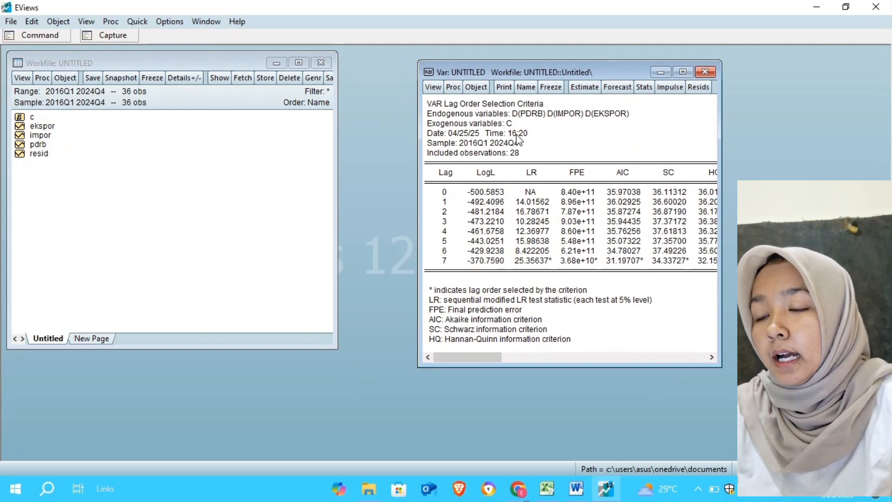
drag(721, 198, 881, 199)
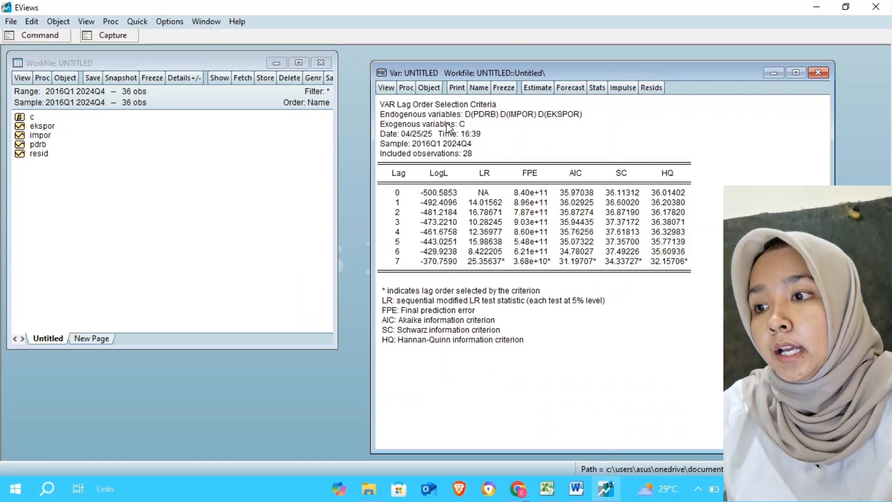
Step: Display the AR roots graph of the estimated VAR to check its stability
click(386, 87)
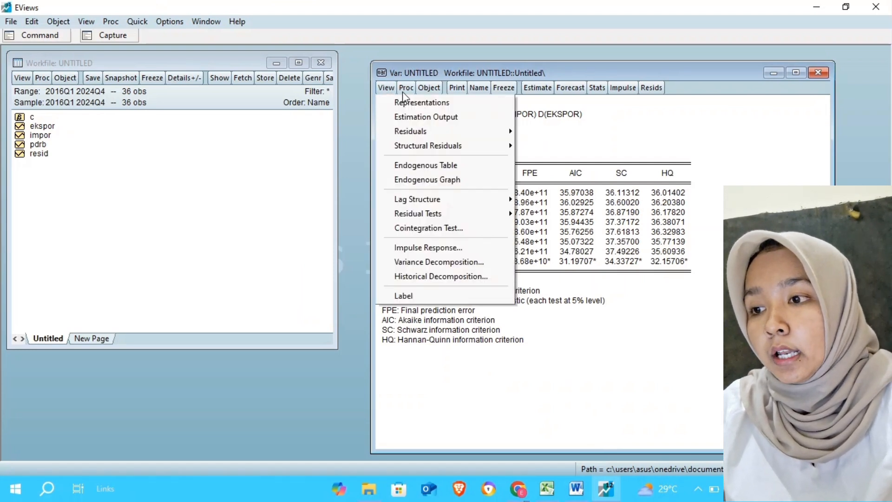
mouse_move(501, 203)
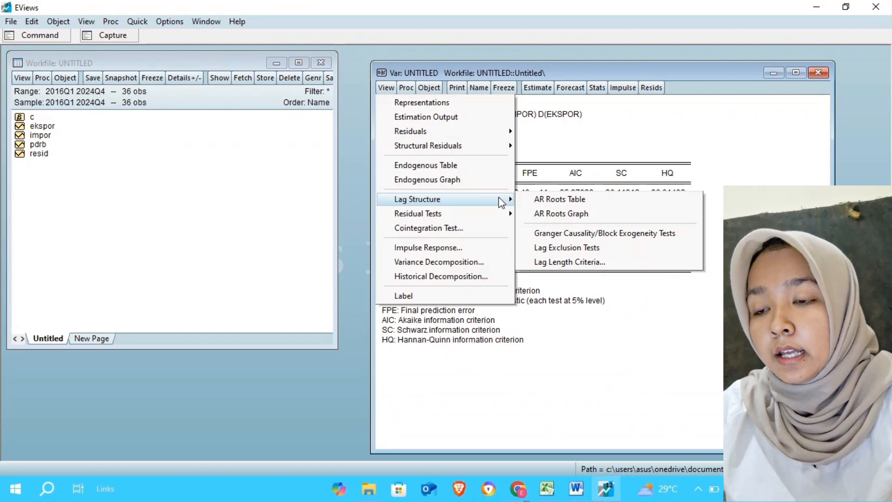
click(545, 215)
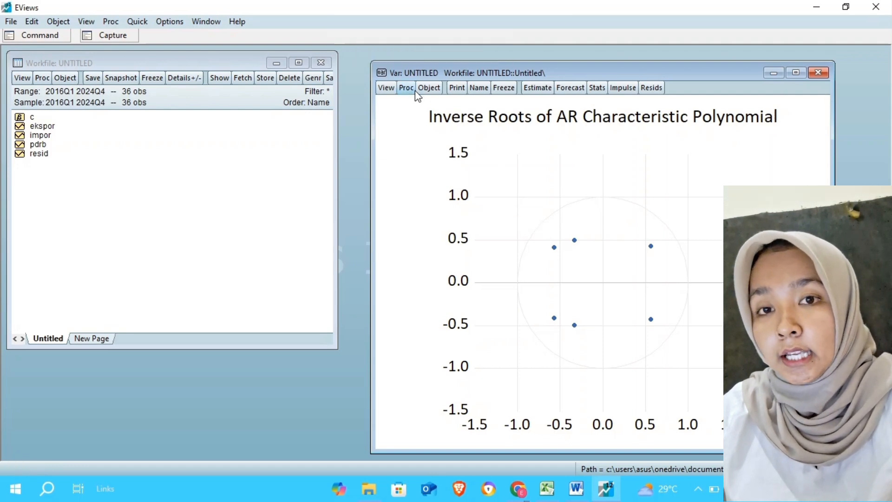
Step: Run the Granger causality/block exogeneity tests on the estimated VAR
click(391, 92)
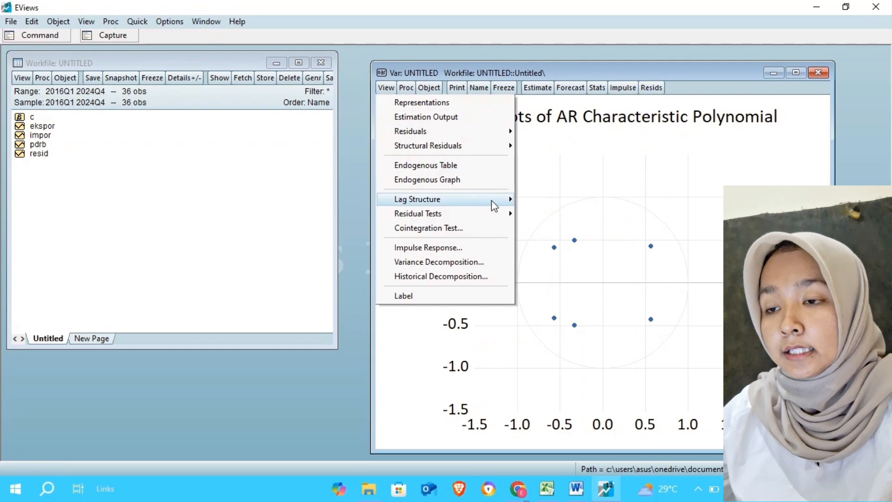
mouse_move(492, 201)
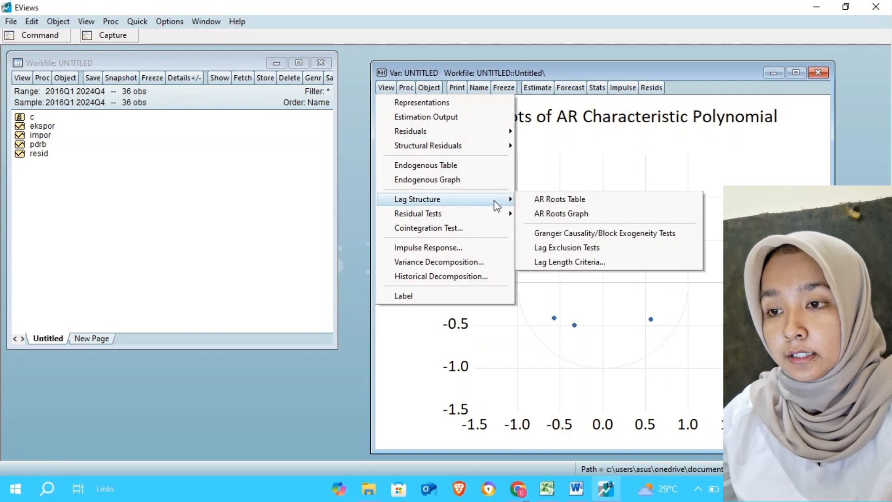
click(561, 235)
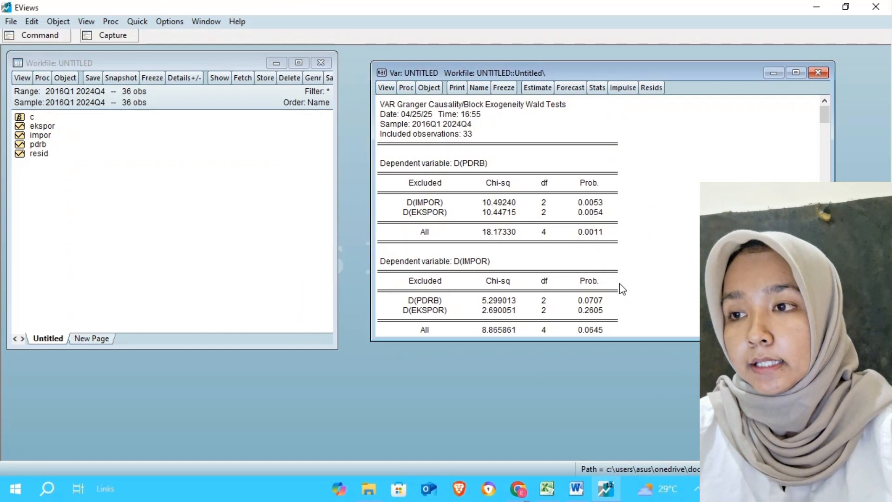
Step: Run the Johansen cointegration test with intercept (no trend) in CE and test VAR, and lag intervals 1 2
click(388, 90)
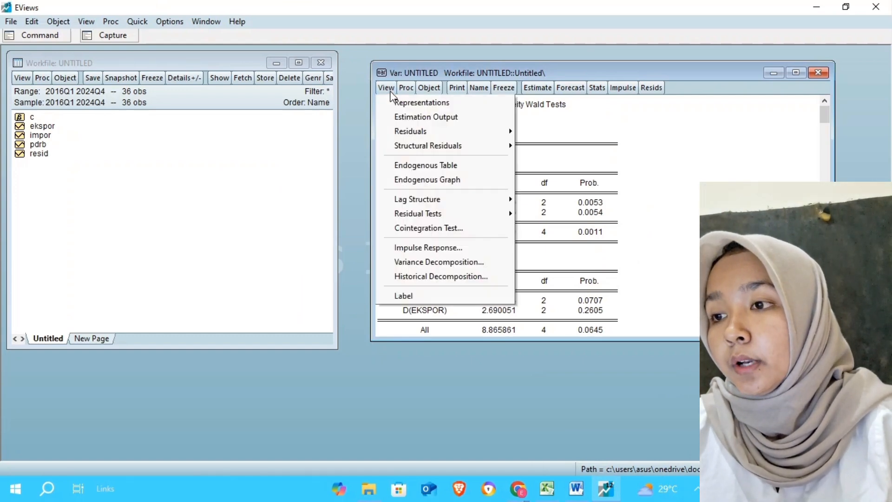
click(439, 230)
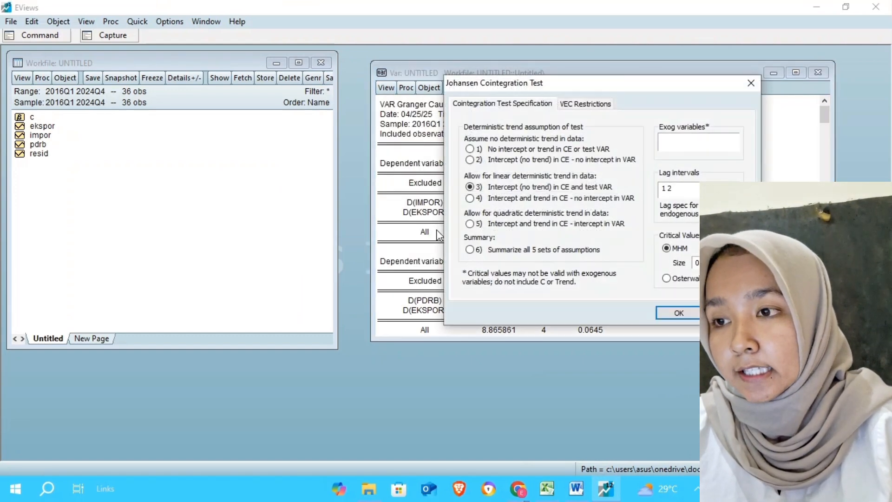
click(678, 314)
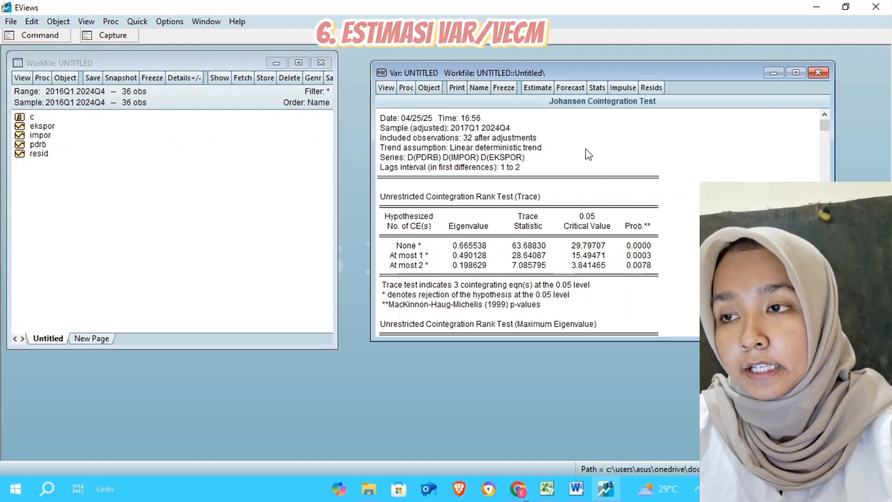
Step: Change the VAR type to Vector Error Correction and try to estimate it with lag intervals 1 7
click(539, 87)
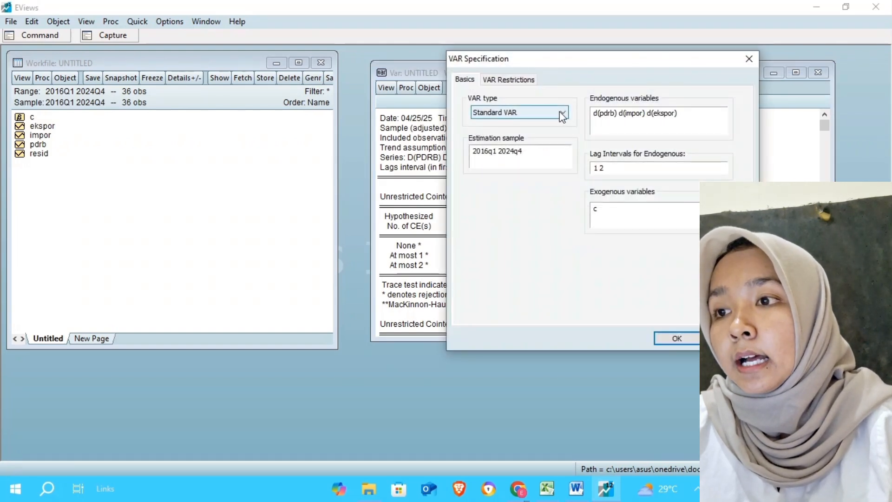
click(562, 114)
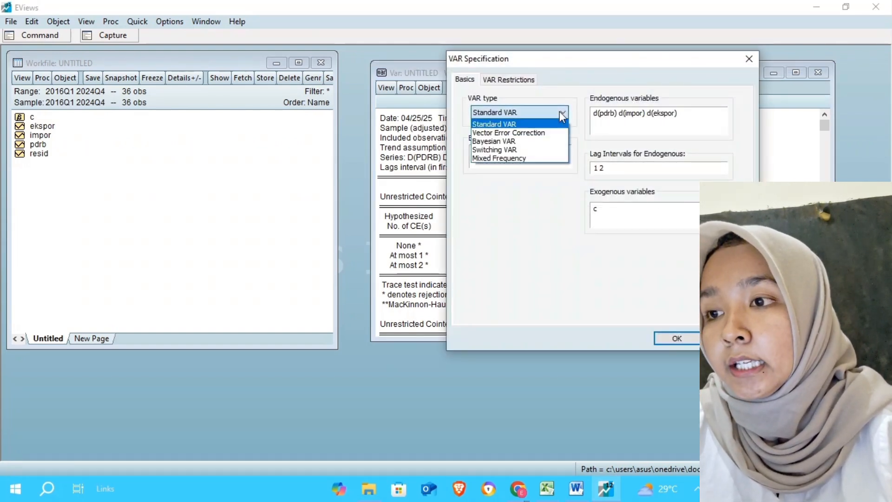
click(547, 133)
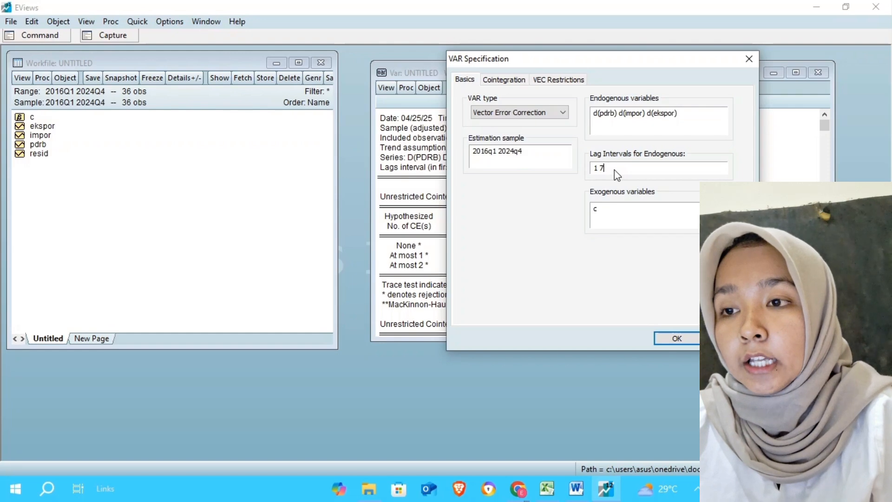
key(Return)
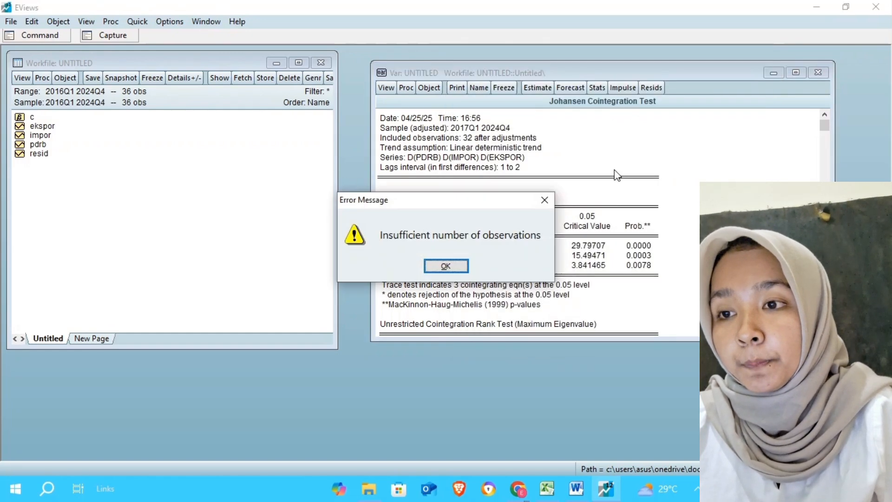
click(458, 267)
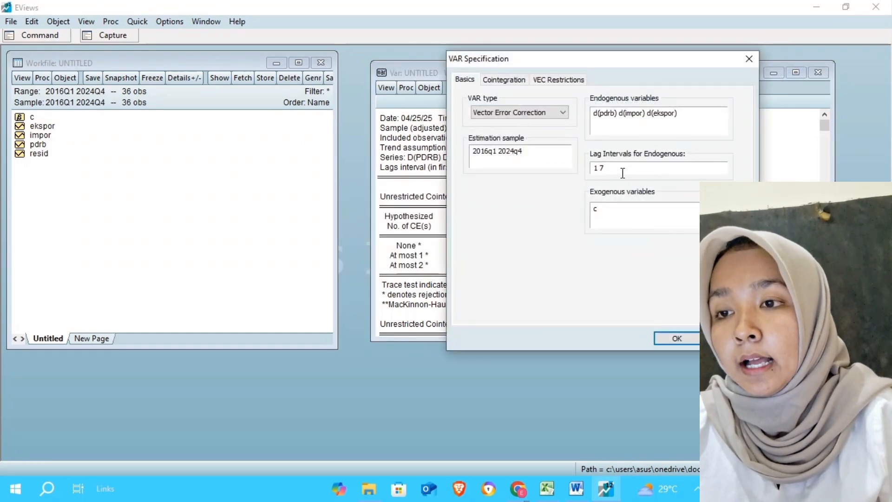
Step: Estimate the vector error correction model with lag intervals 1 6 and review the output through to the fit statistics
key(BackSpace)
text(6)
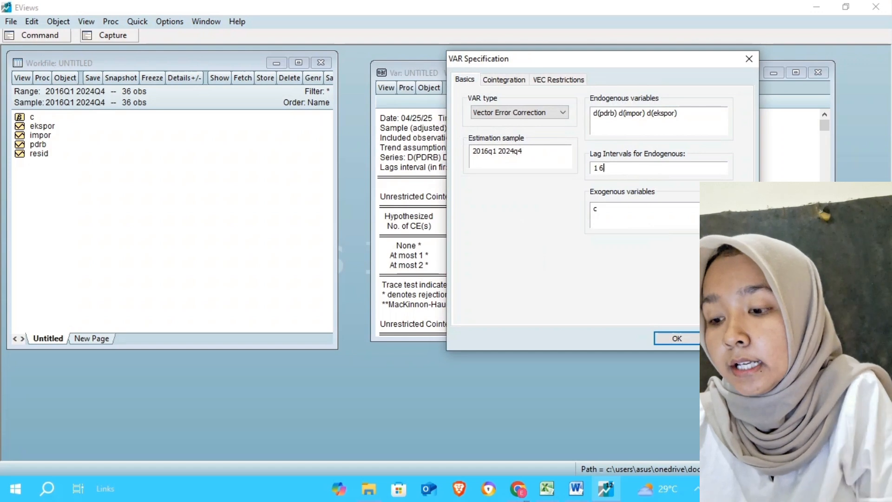
key(Return)
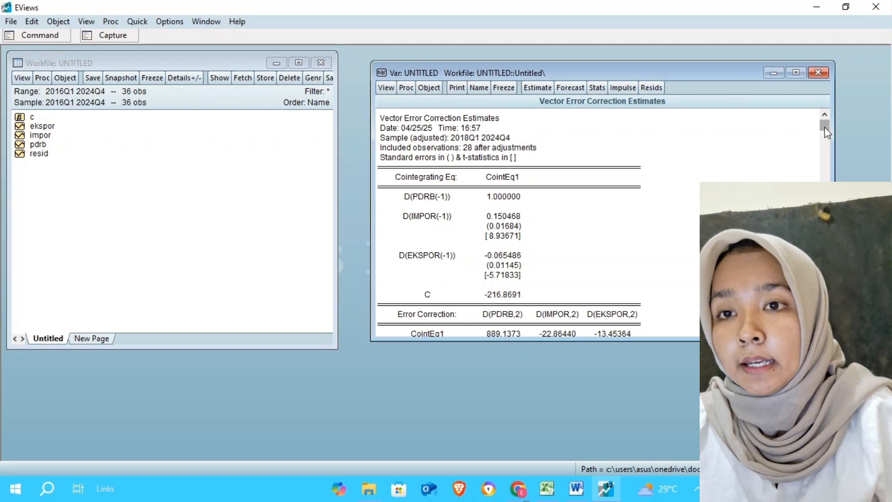
scroll(826, 147, down, 2)
scroll(826, 148, down, 5)
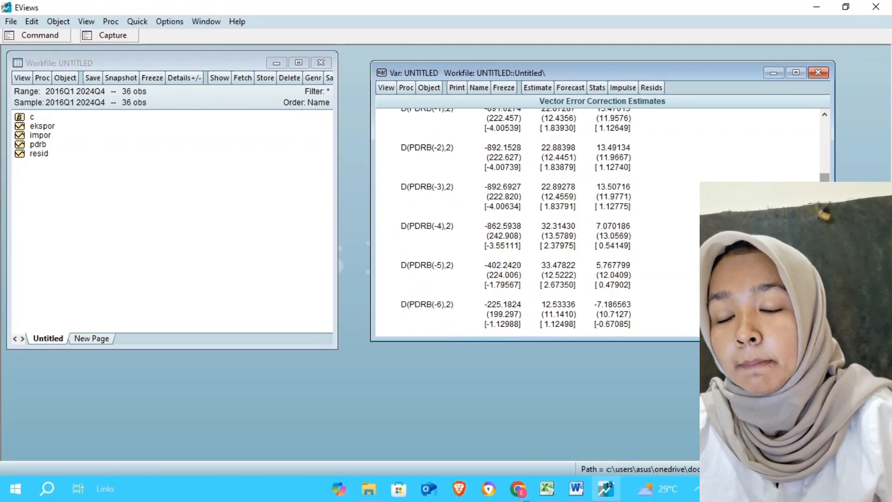
scroll(445, 262, down, 8)
scroll(506, 223, down, 8)
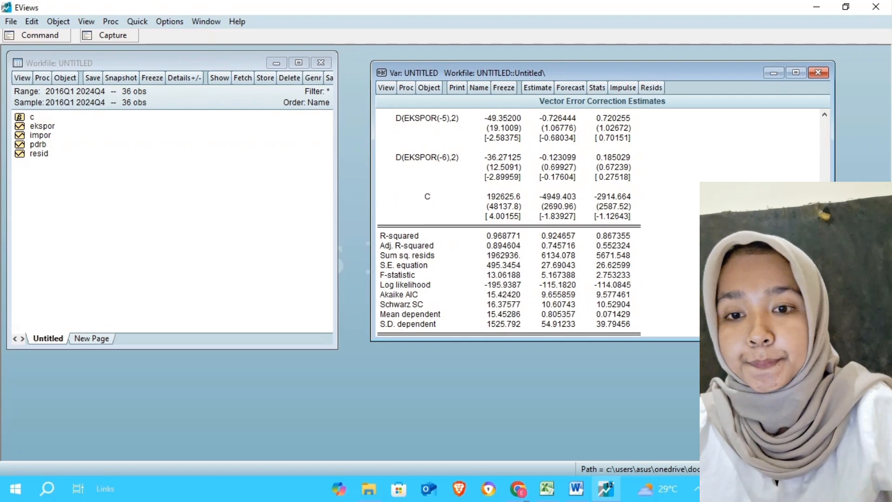
scroll(642, 224, up, 2)
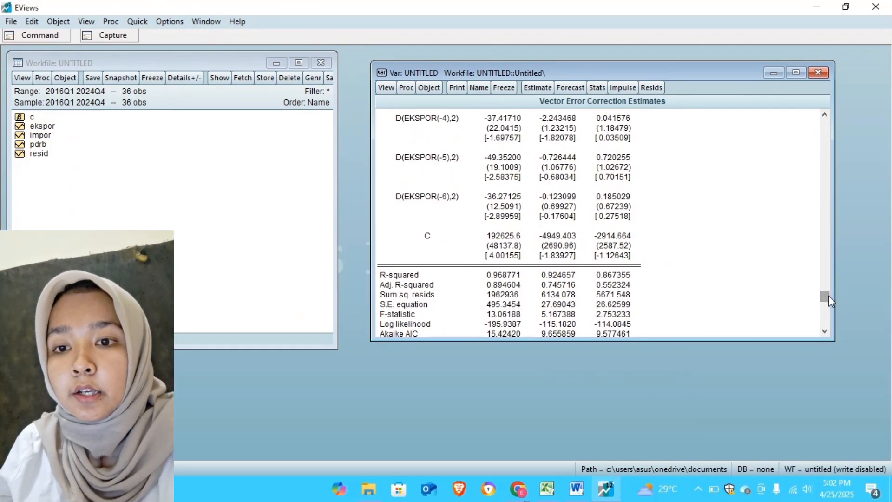
drag(825, 285, 826, 99)
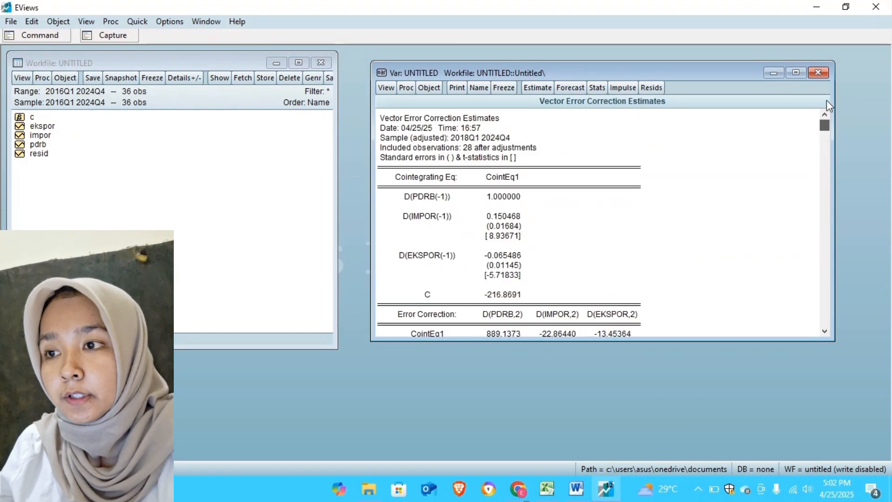
Step: Plot the impulse responses of d(pdrb), d(impor) and d(ekspor) with horizon length 10, and view the graphs enlarged before restoring the window size
click(388, 88)
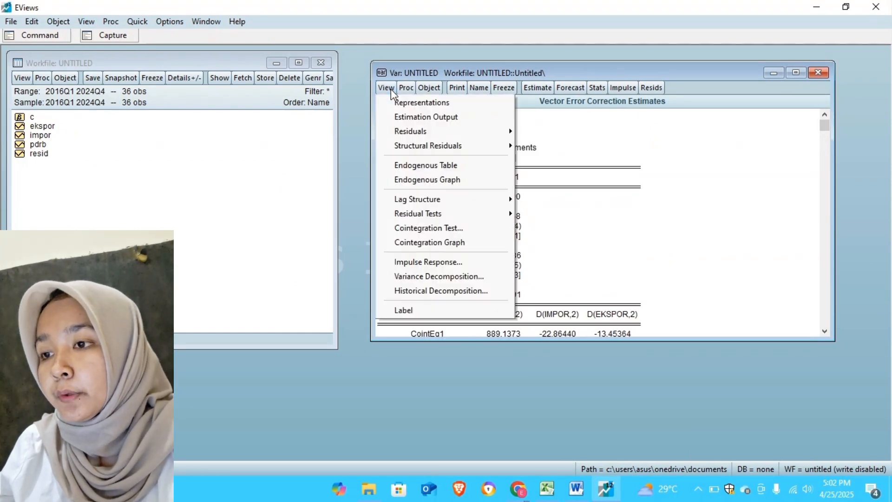
click(467, 262)
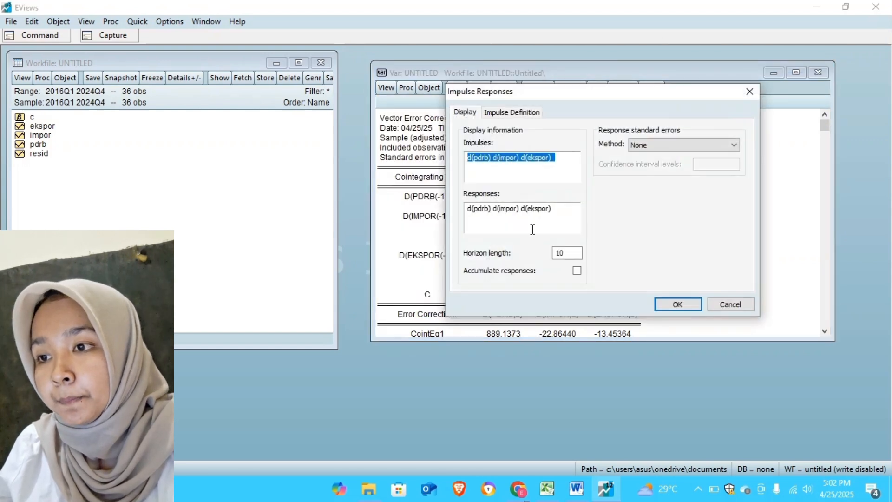
click(677, 305)
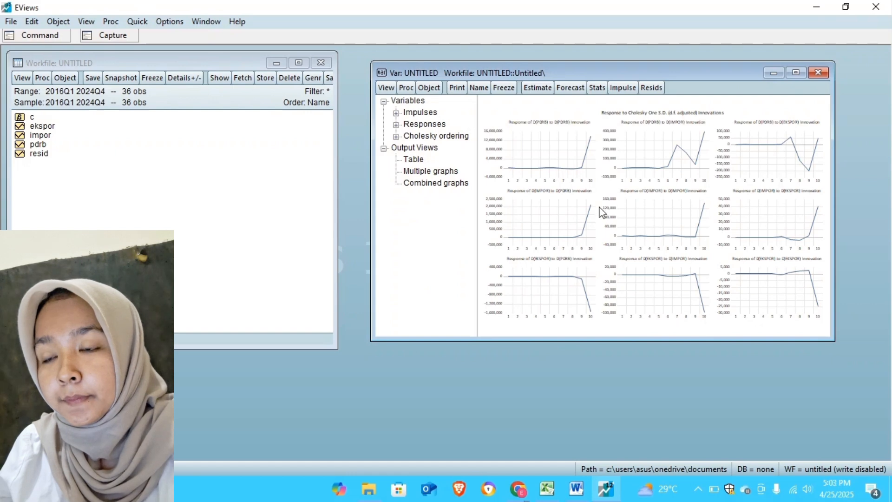
click(795, 72)
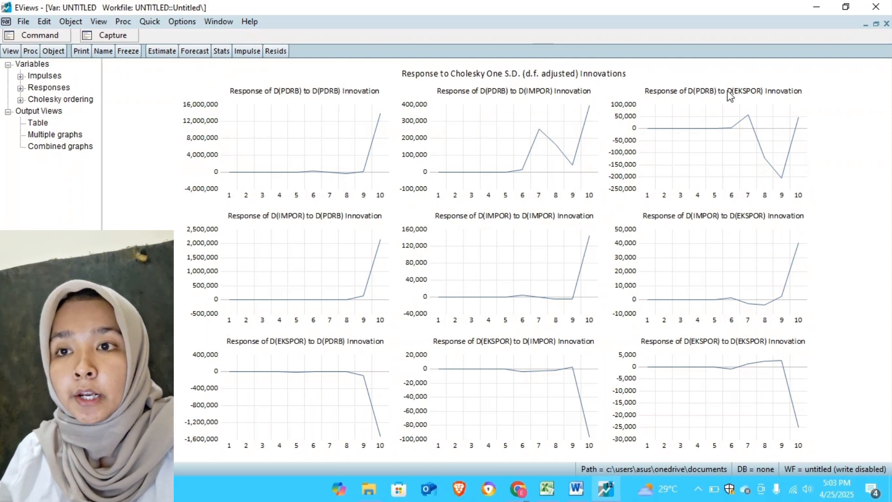
click(876, 24)
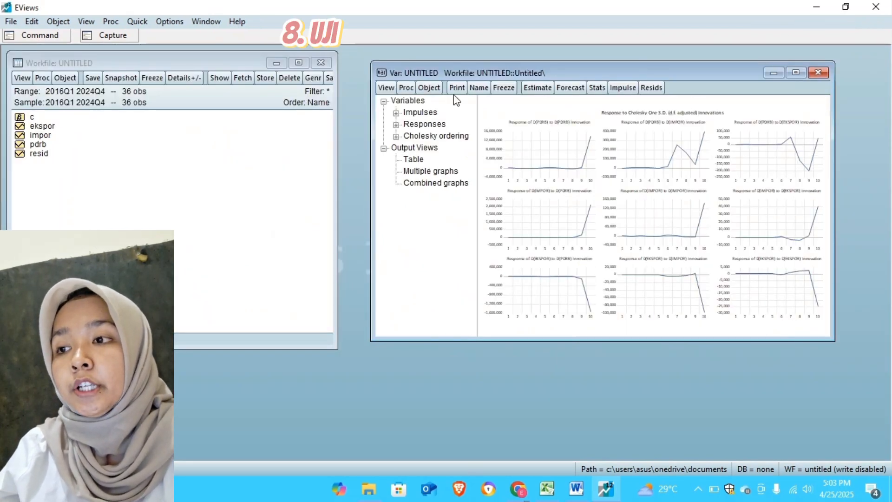
Step: Compute the Cholesky variance decomposition of d(pdrb), d(impor) and d(ekspor) over 10 periods and show it as a table
click(386, 88)
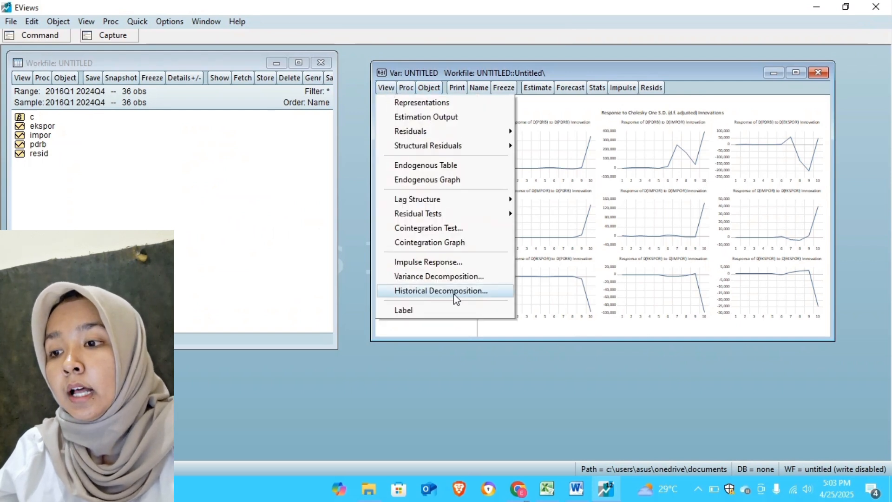
click(463, 277)
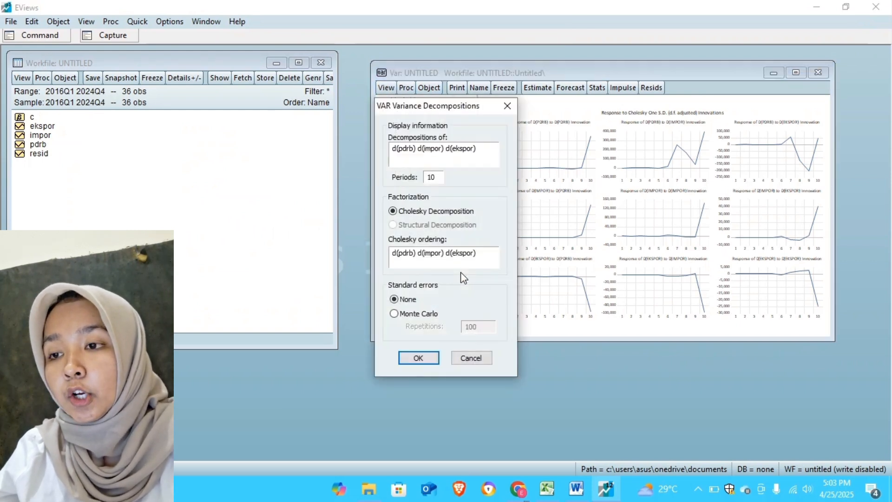
click(418, 357)
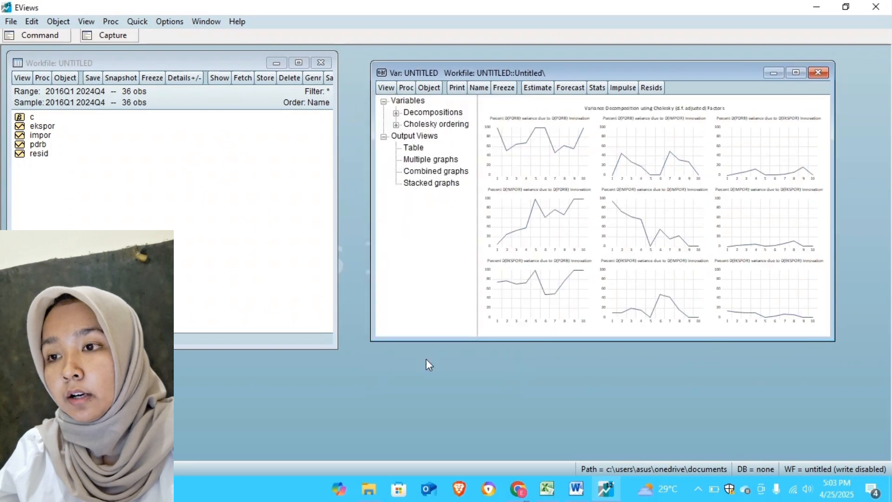
click(418, 148)
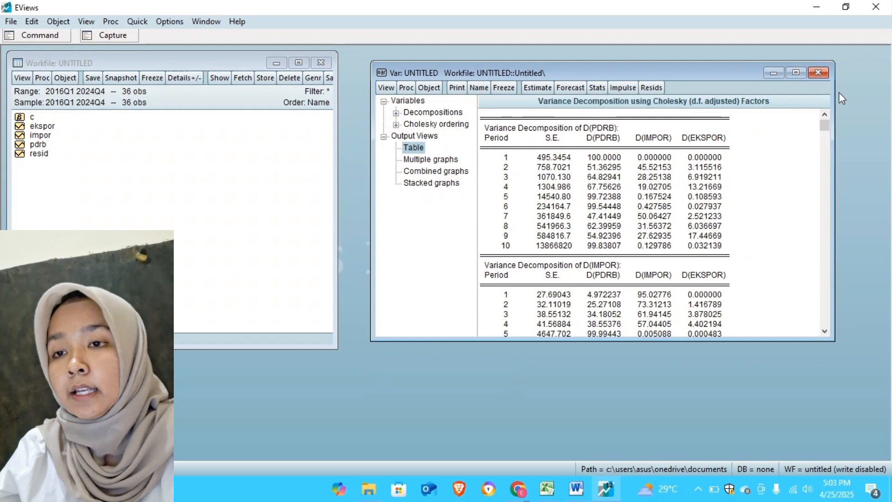
drag(823, 125, 810, 77)
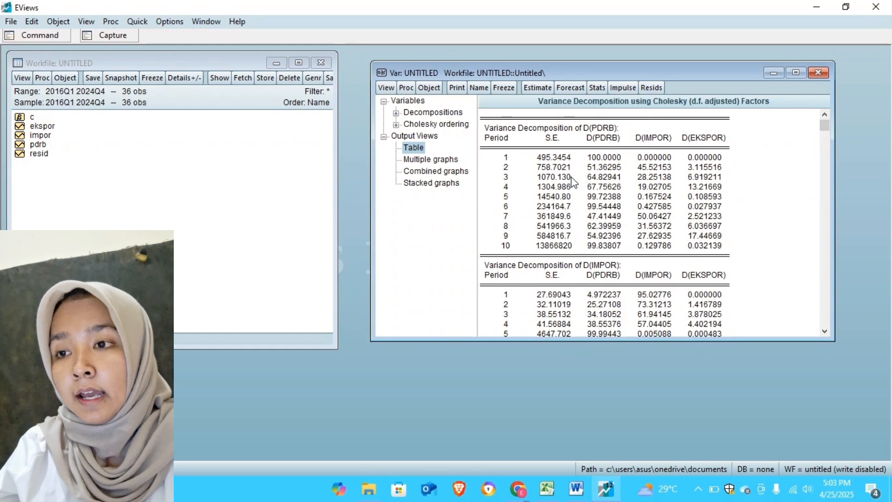